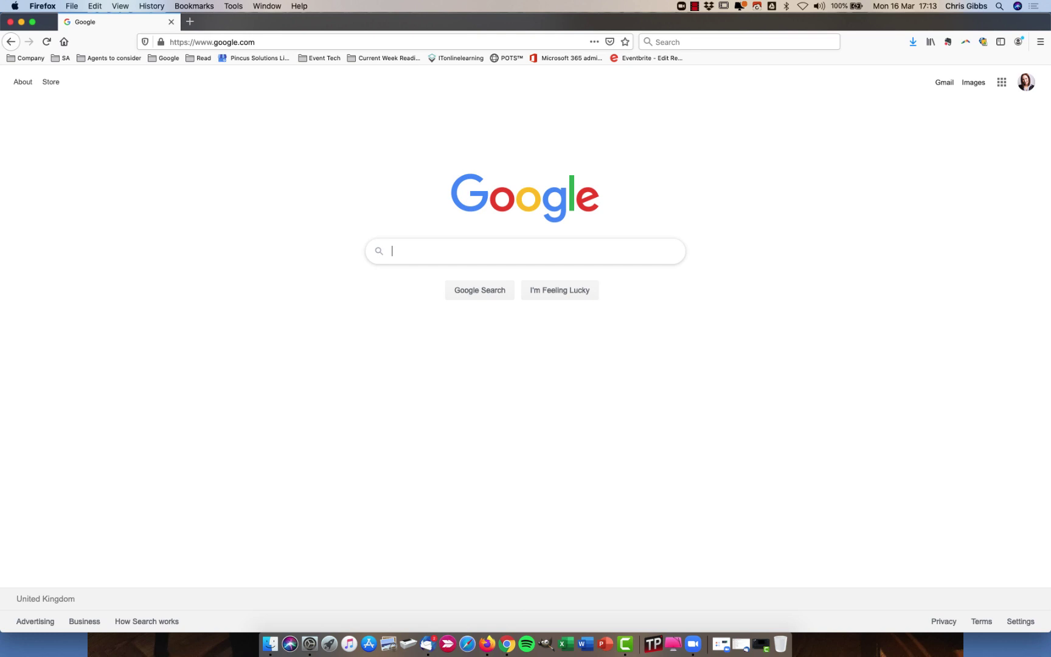
Search Google for 'zoom', open the zoom.us result and go to its free sign-up page
type("zoom")
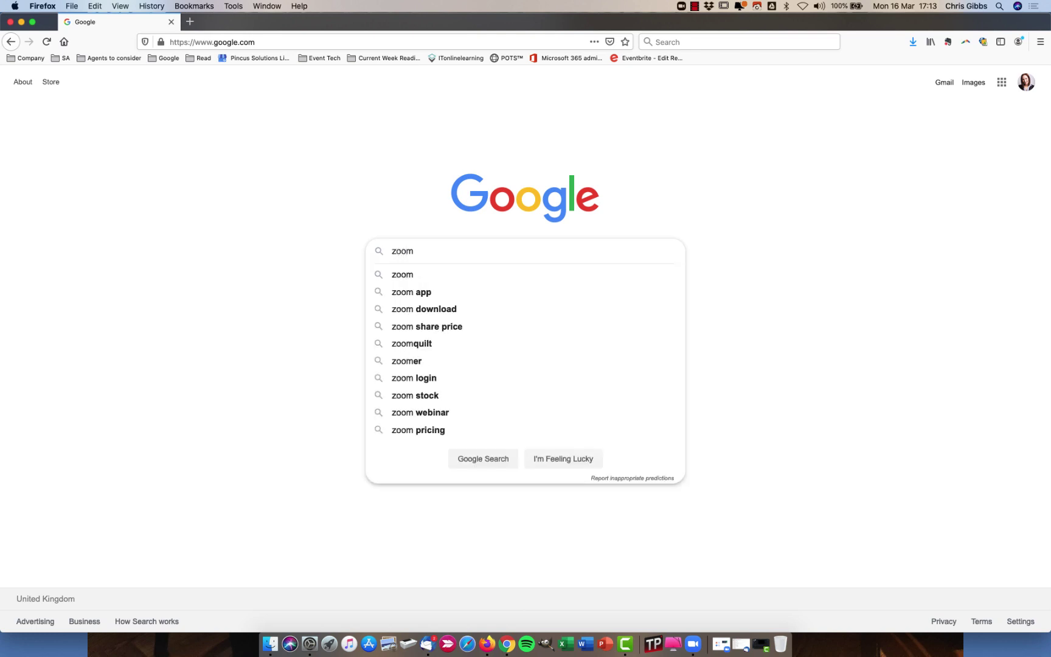
key("Return")
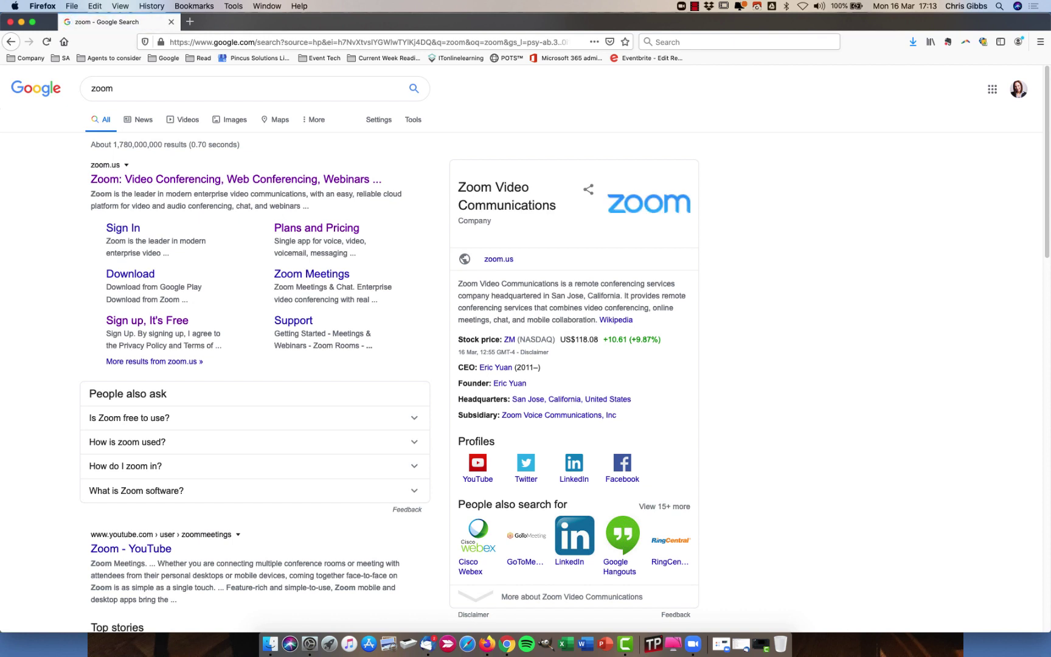
left_click(184, 180)
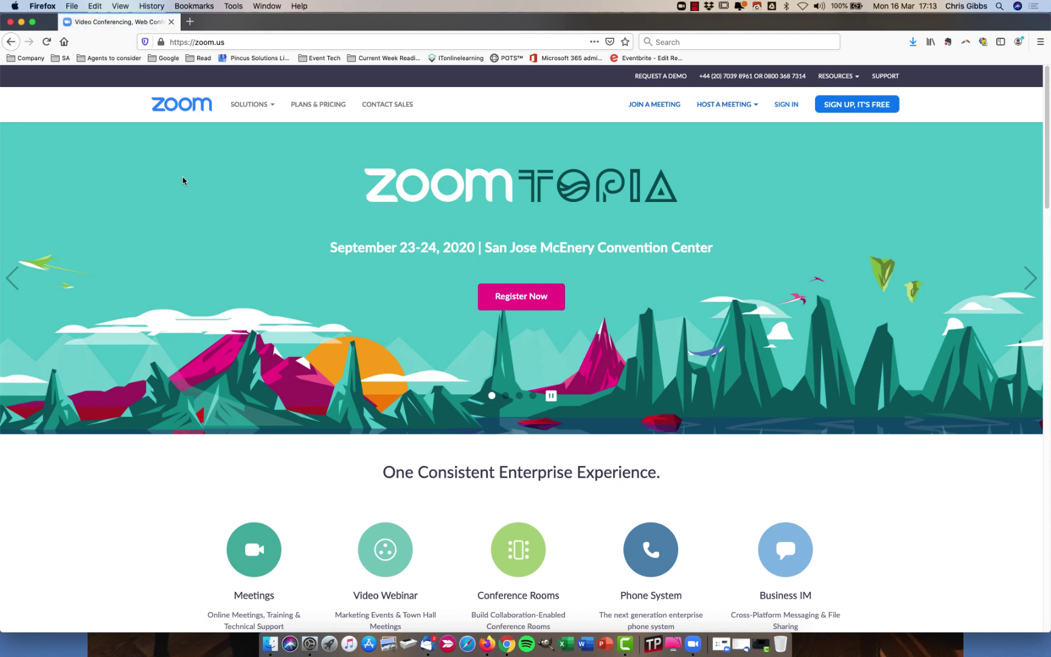
left_click(868, 104)
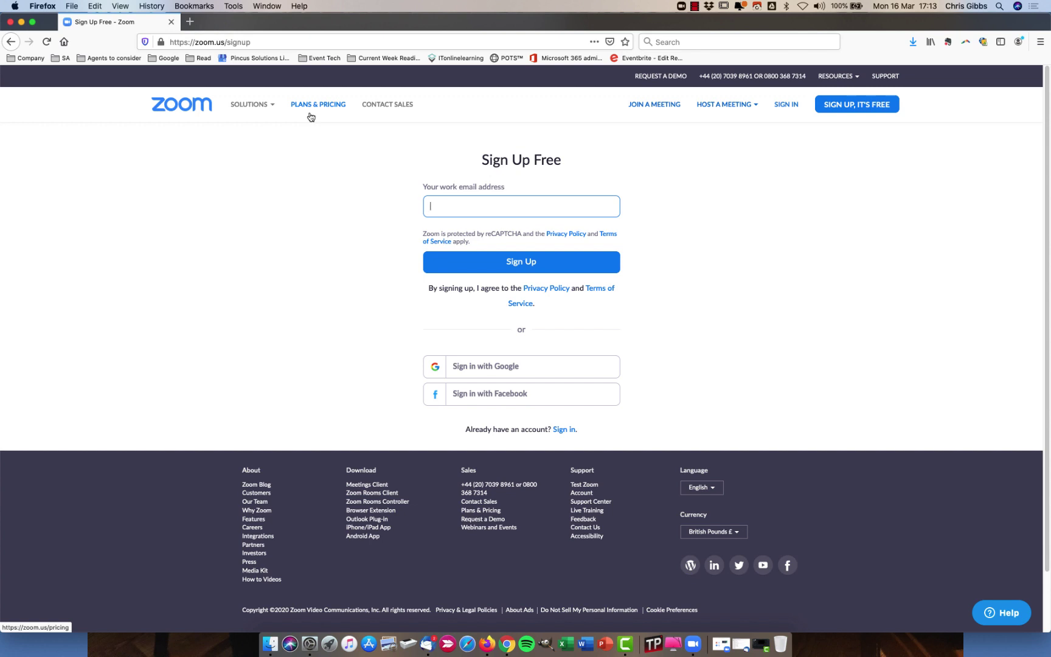
Sign up with the work email address and confirm consent to receive Zoom resources
left_click(504, 265)
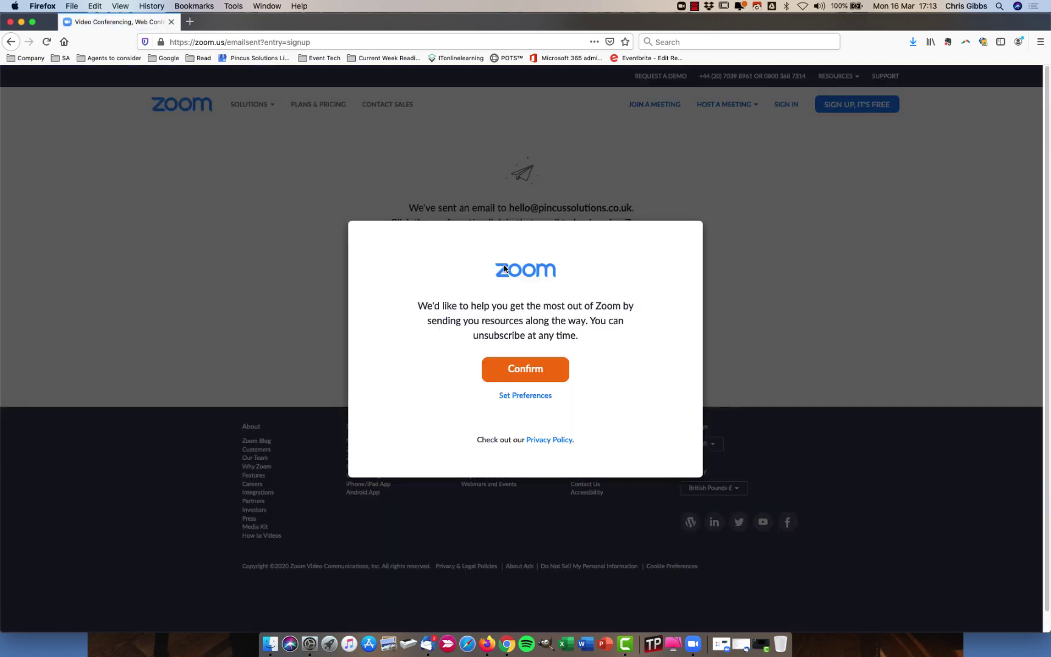
left_click(526, 371)
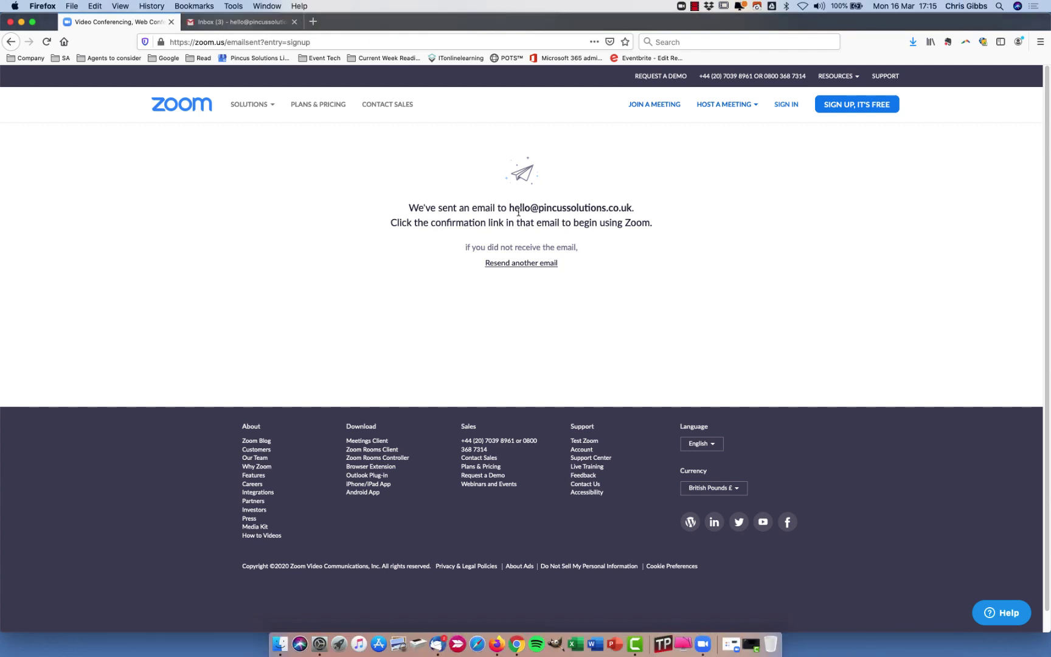
Open the 'Please activate your Zoom account' email in Gmail and activate the account
left_click(243, 22)
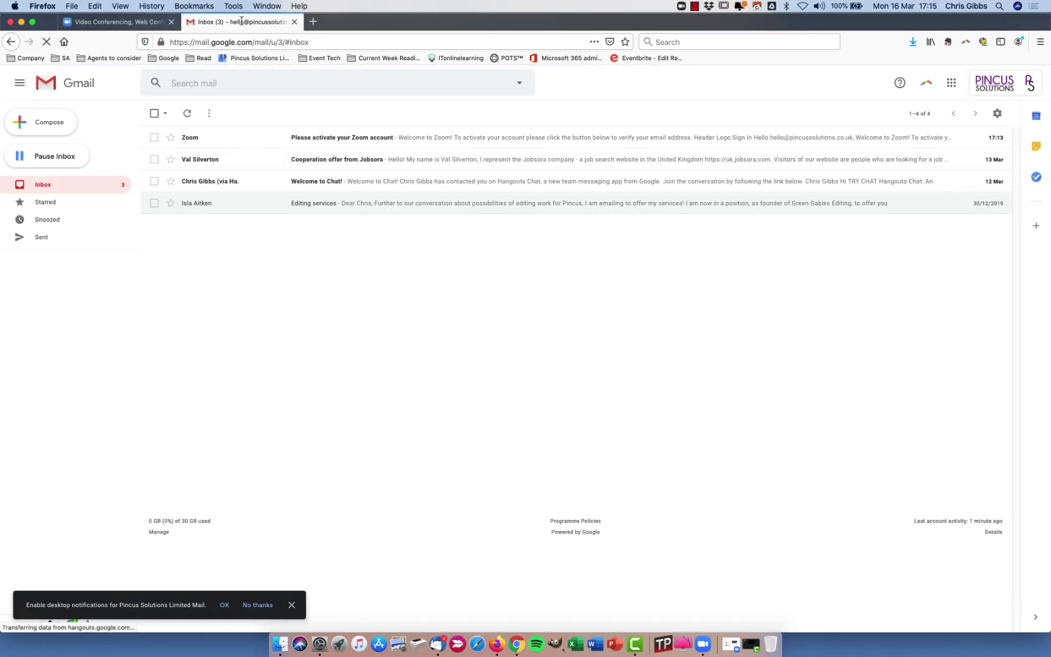
left_click(320, 140)
left_click(596, 346)
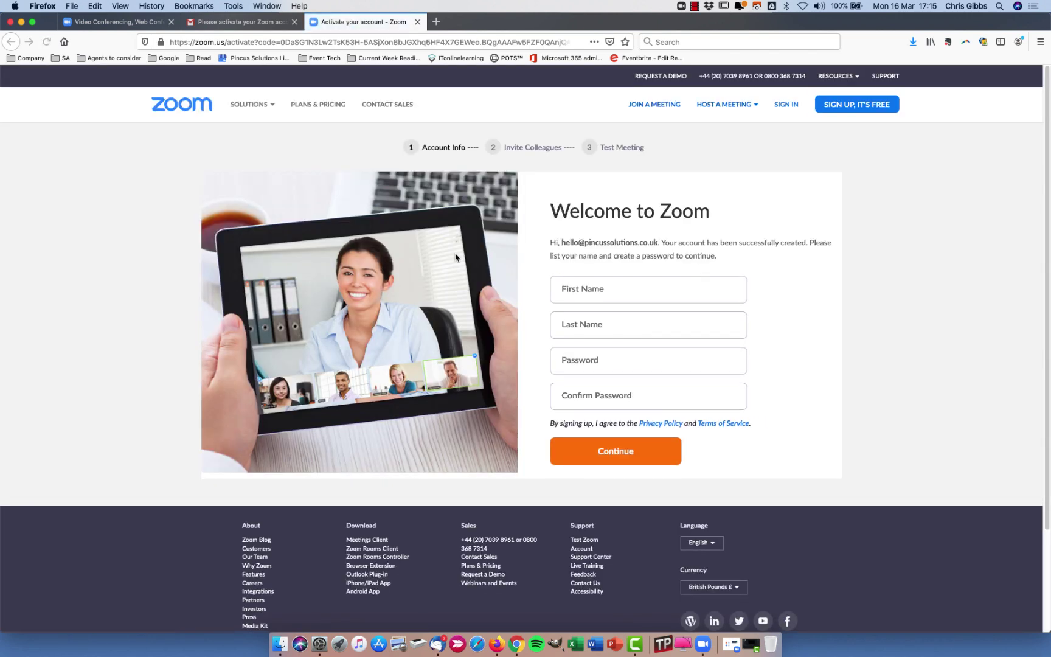
left_click(602, 296)
Enter the first name, last name, password and password confirmation, then submit the details
key("Tab")
key("Tab")
left_click(647, 509)
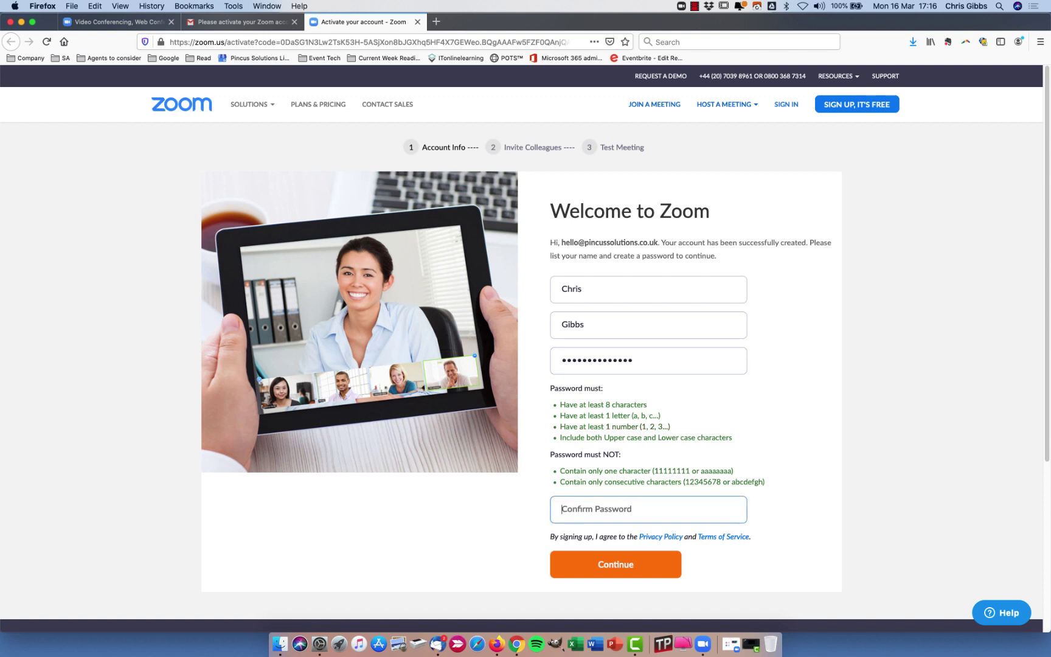
left_click(616, 570)
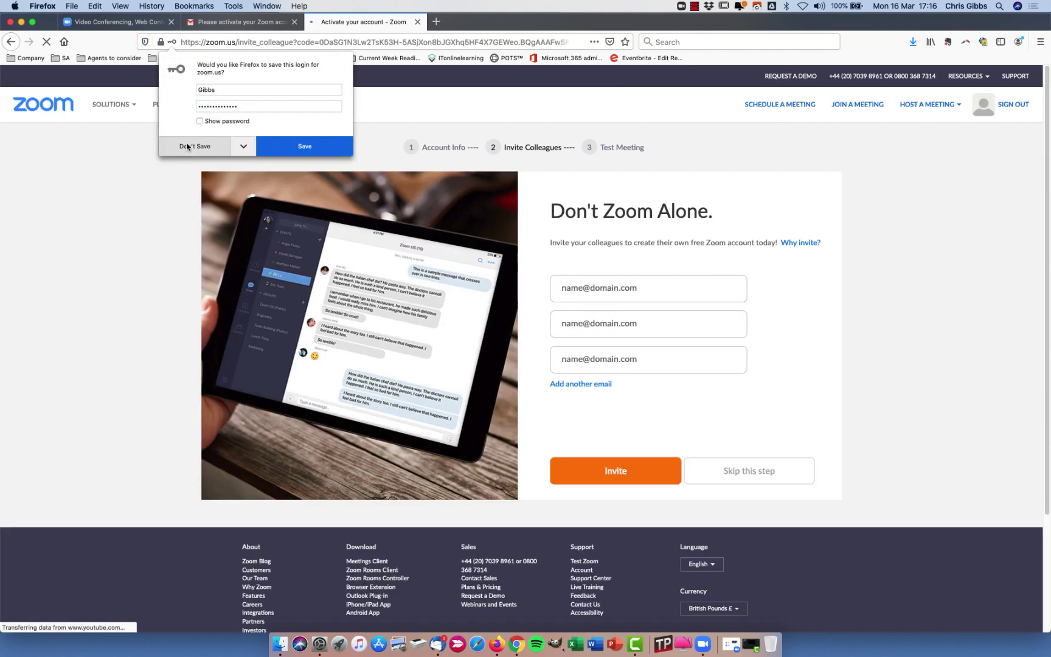
Decline saving the login, pass the robot check, skip inviting colleagues and start the test meeting
left_click(195, 147)
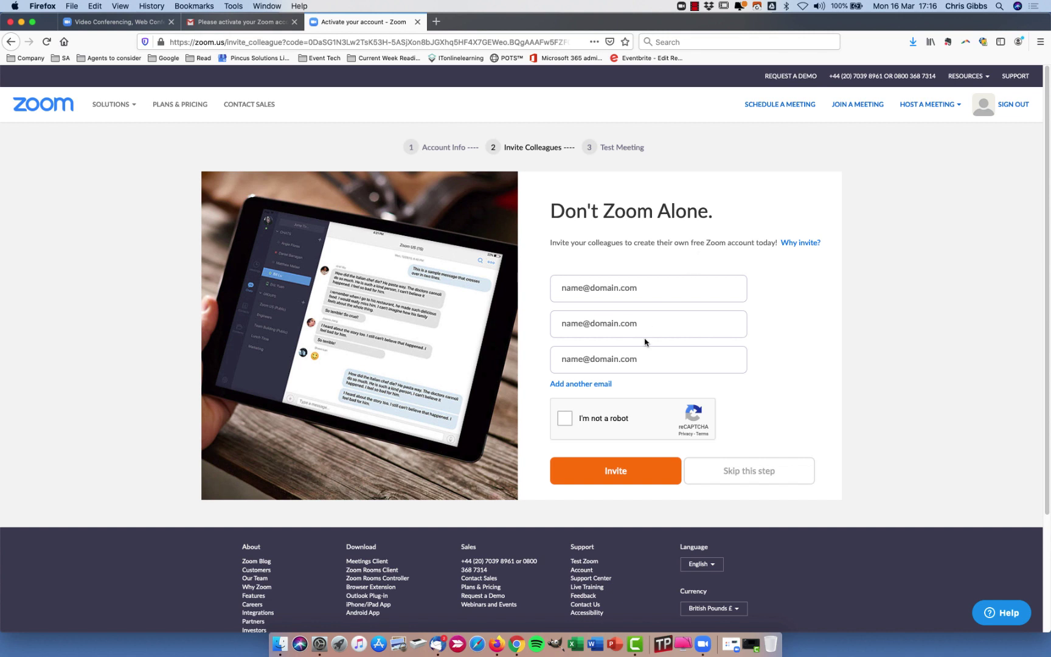
left_click(565, 418)
left_click(723, 473)
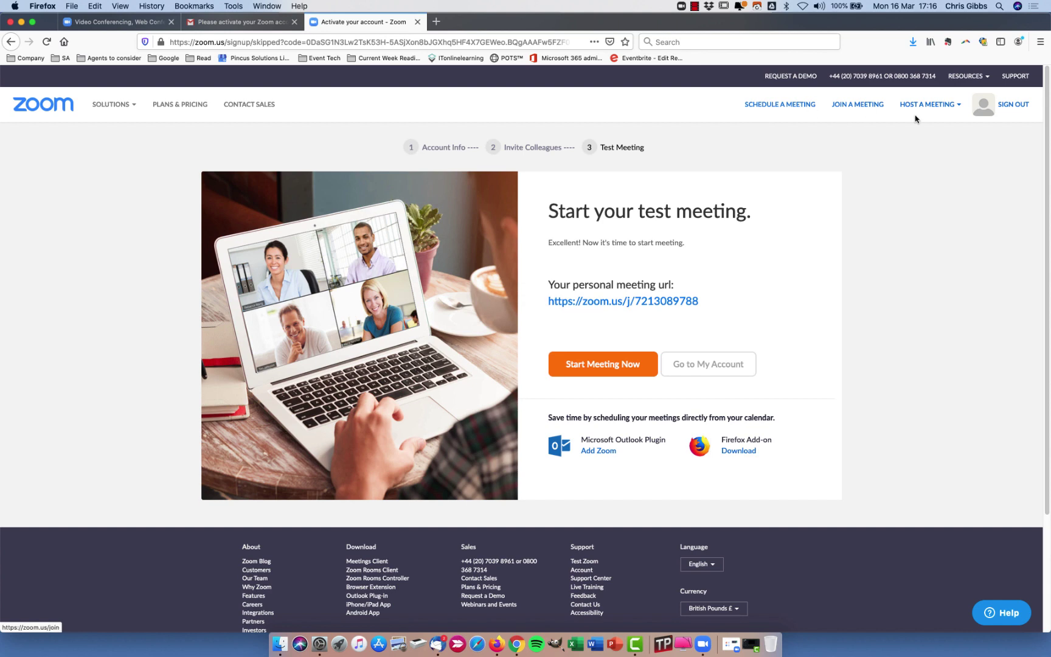
left_click(591, 366)
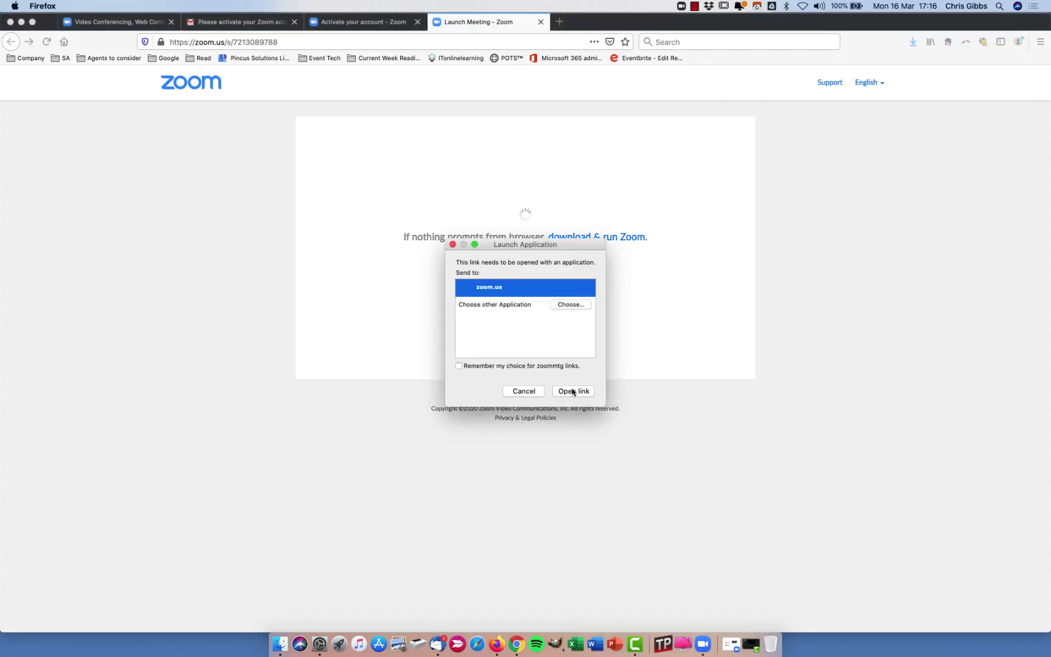
Open the meeting link in Zoom, join with computer audio and bring up the invite options
left_click(572, 393)
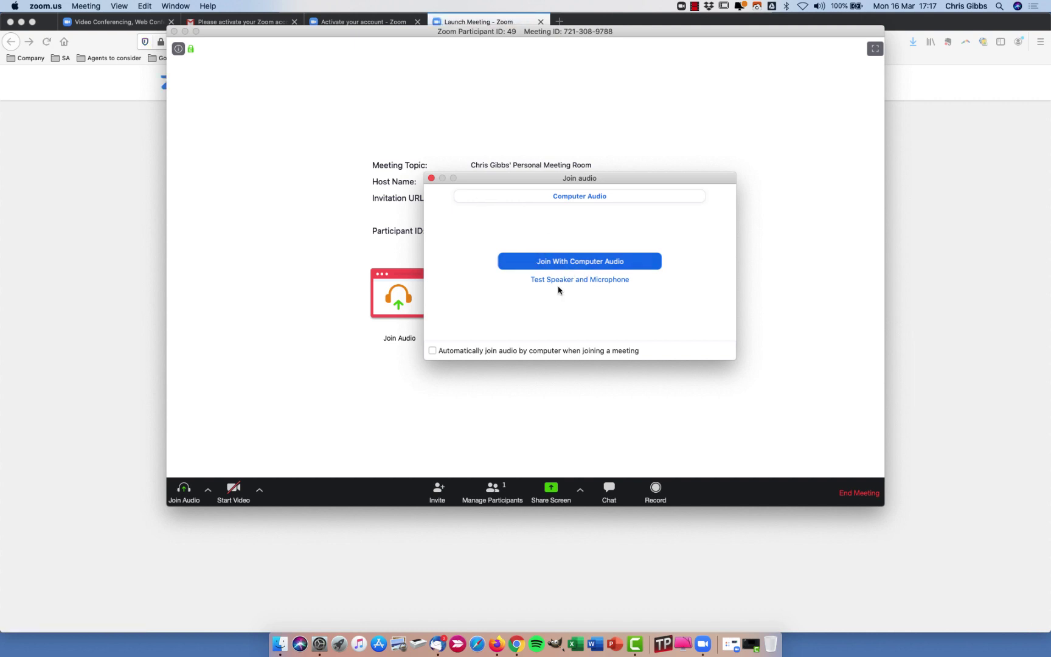
left_click(538, 261)
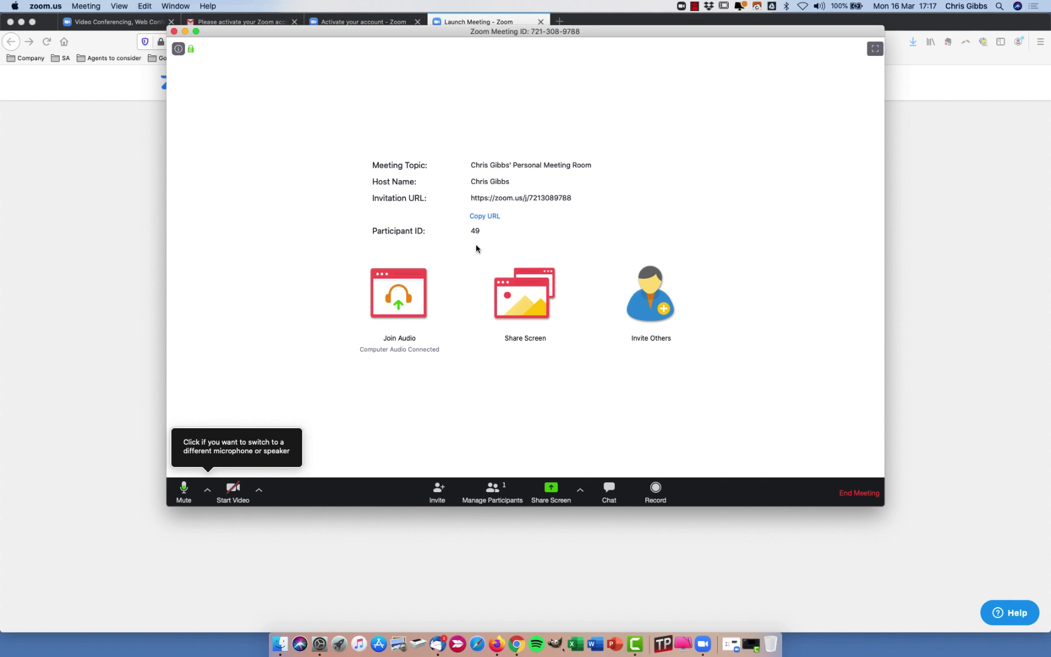
left_click(663, 311)
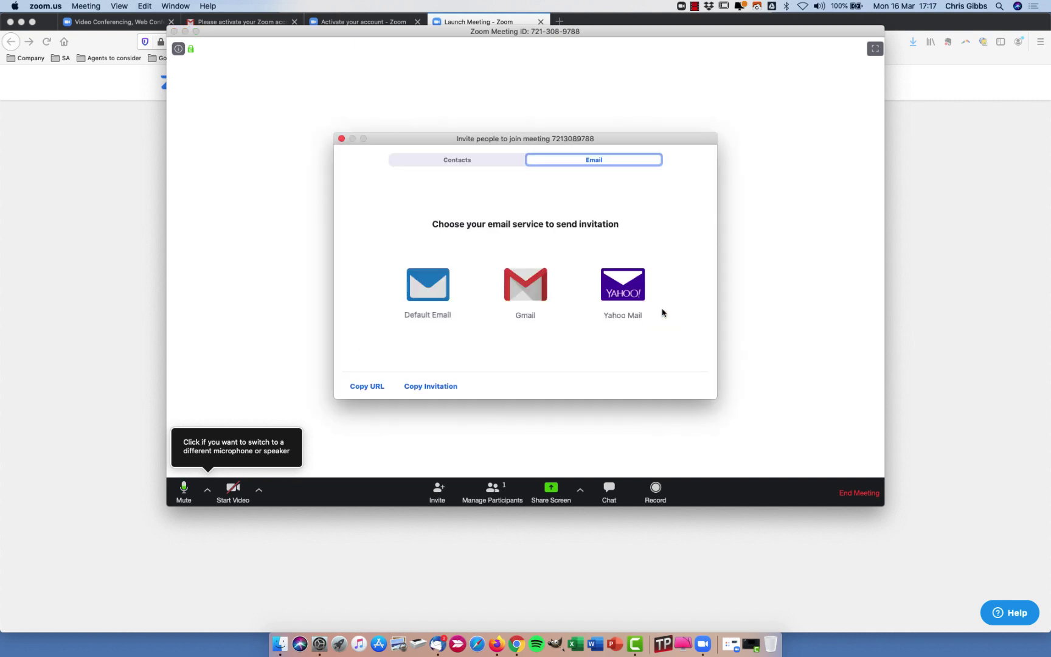
Compose the invitation in Gmail, paste the recipient's email address and send it
left_click(520, 296)
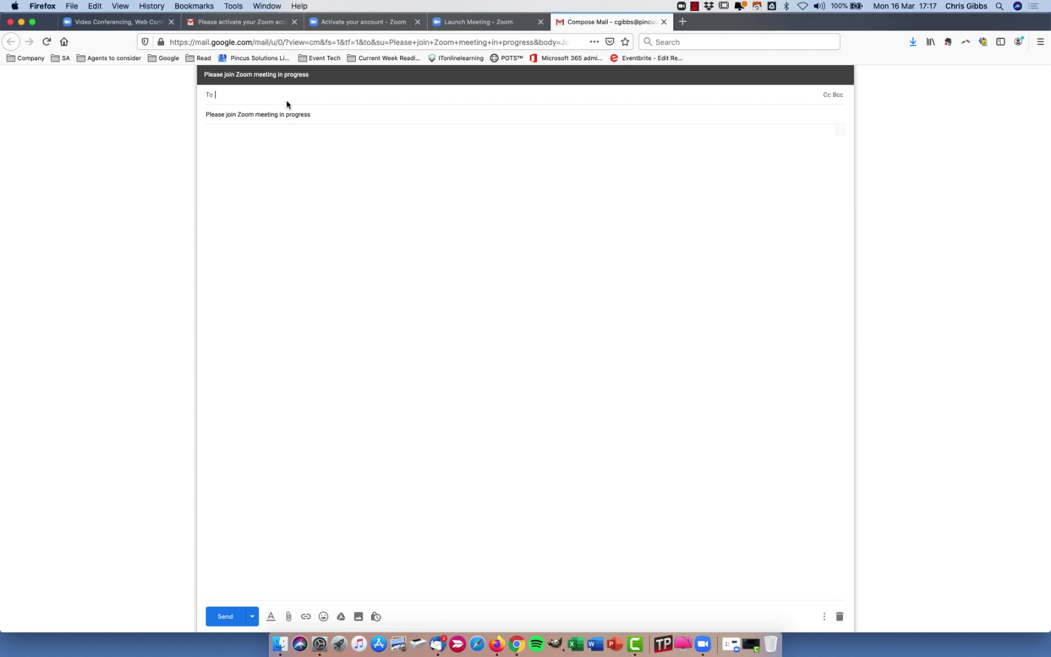
key("super+v")
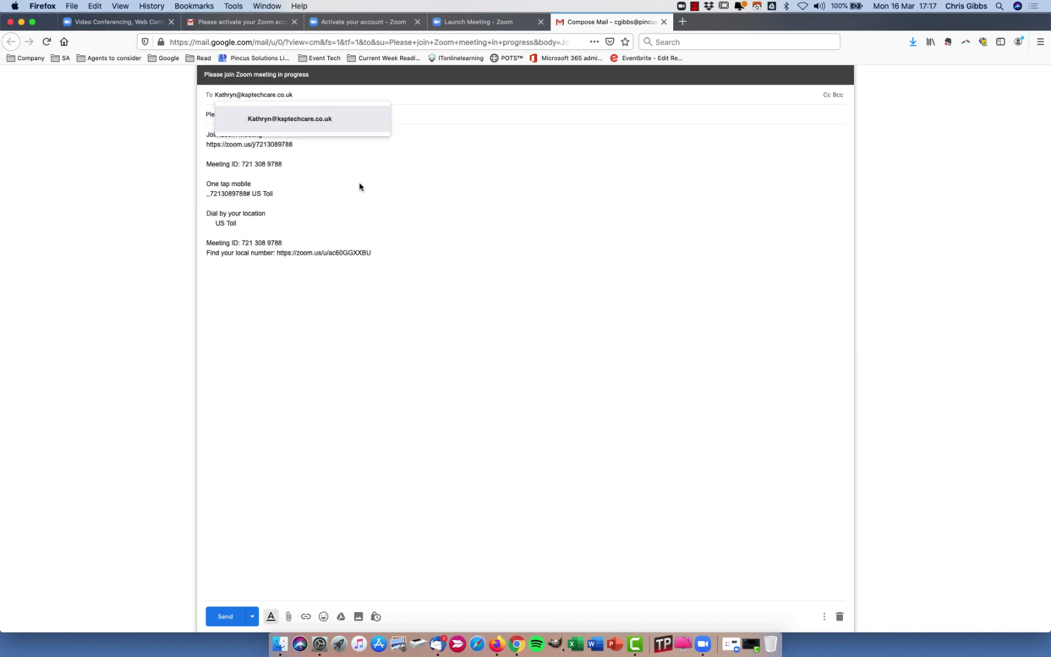
left_click(362, 183)
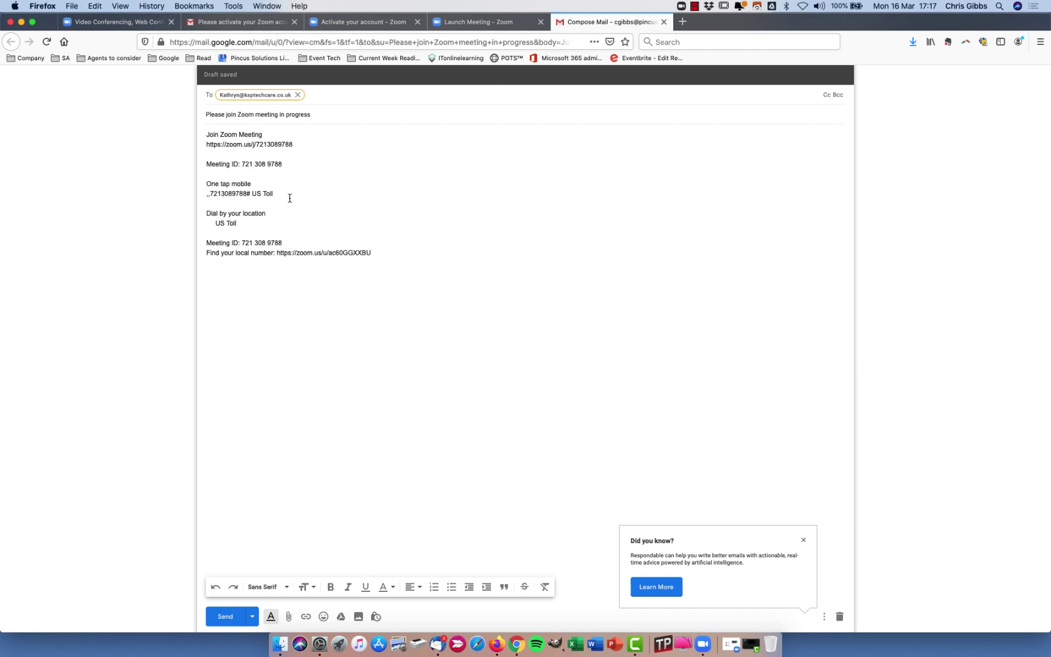
left_click(226, 619)
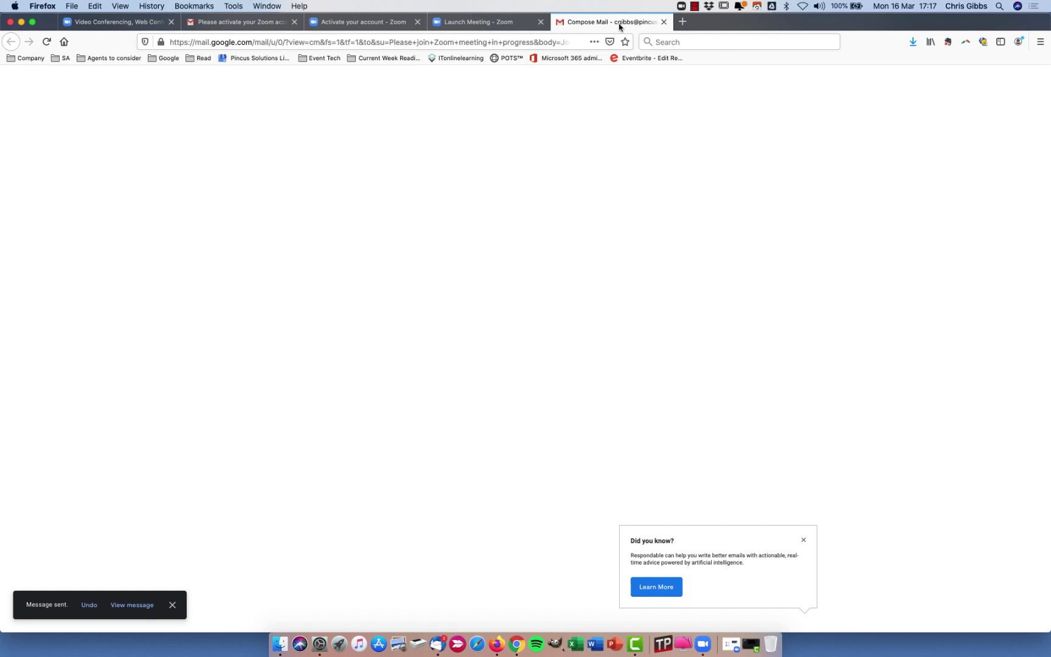
Run the downloaded Zoom.pkg installer, dismiss its prompts and bring up the Zoom desktop app
left_click(486, 24)
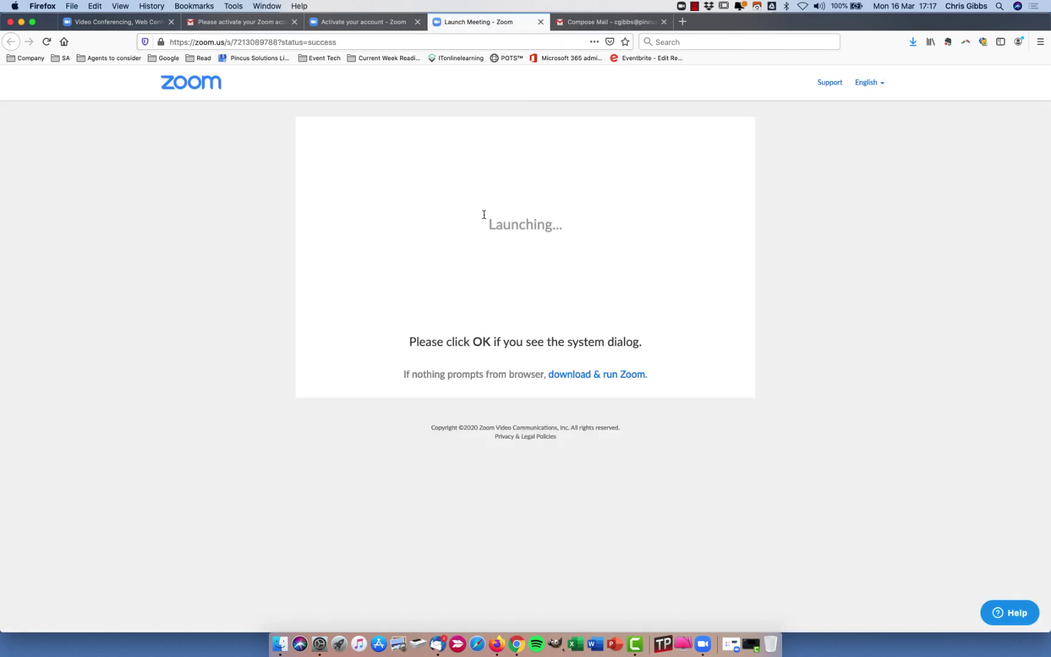
left_click(912, 42)
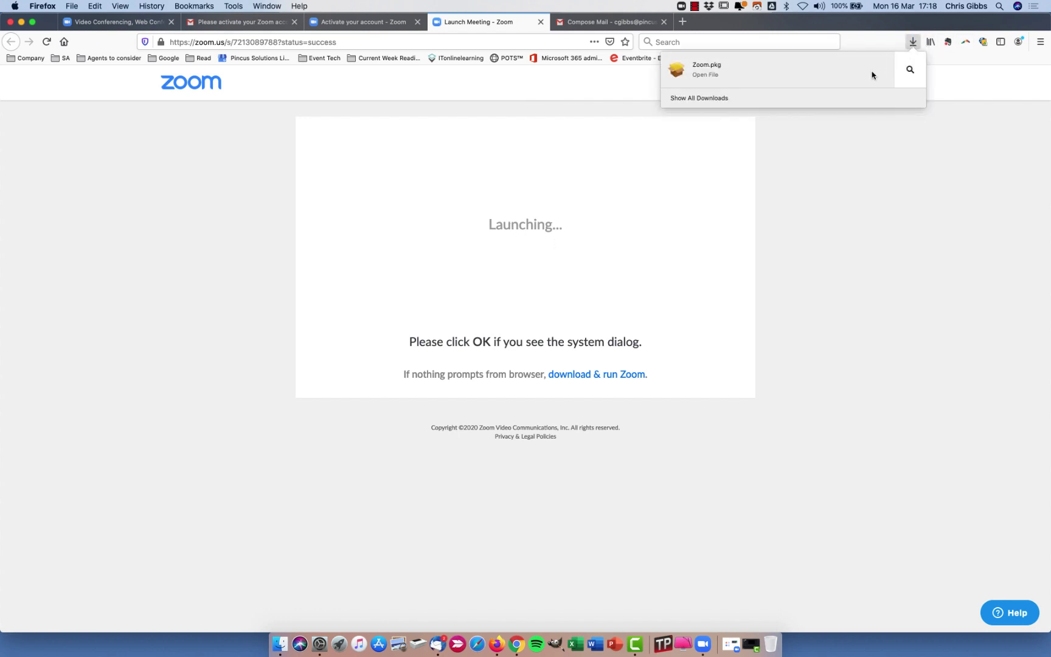
left_click(721, 76)
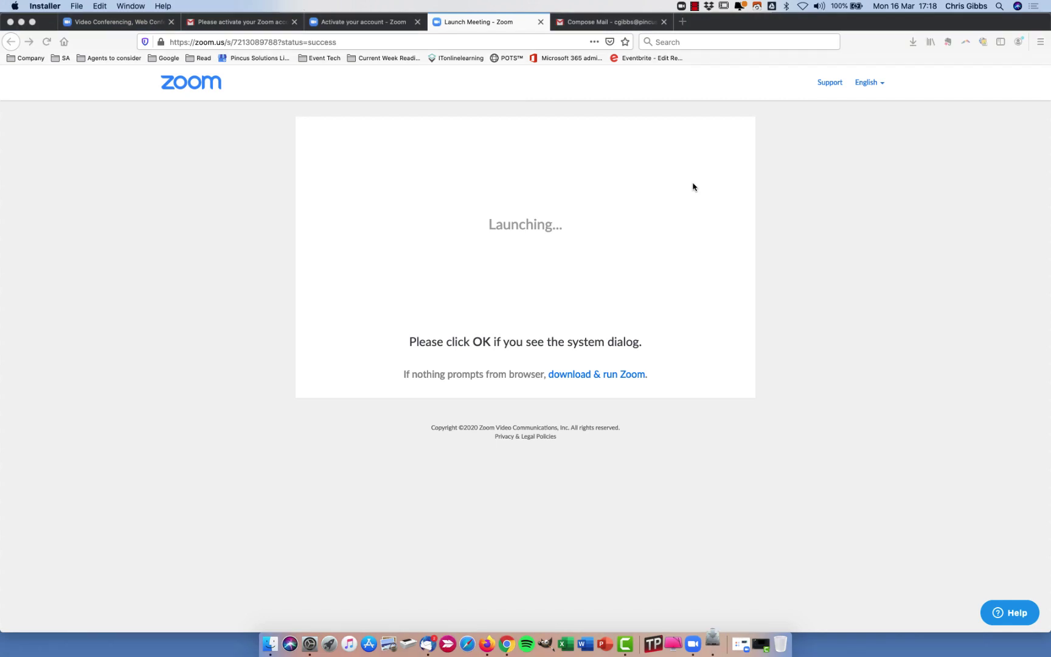
left_click(588, 248)
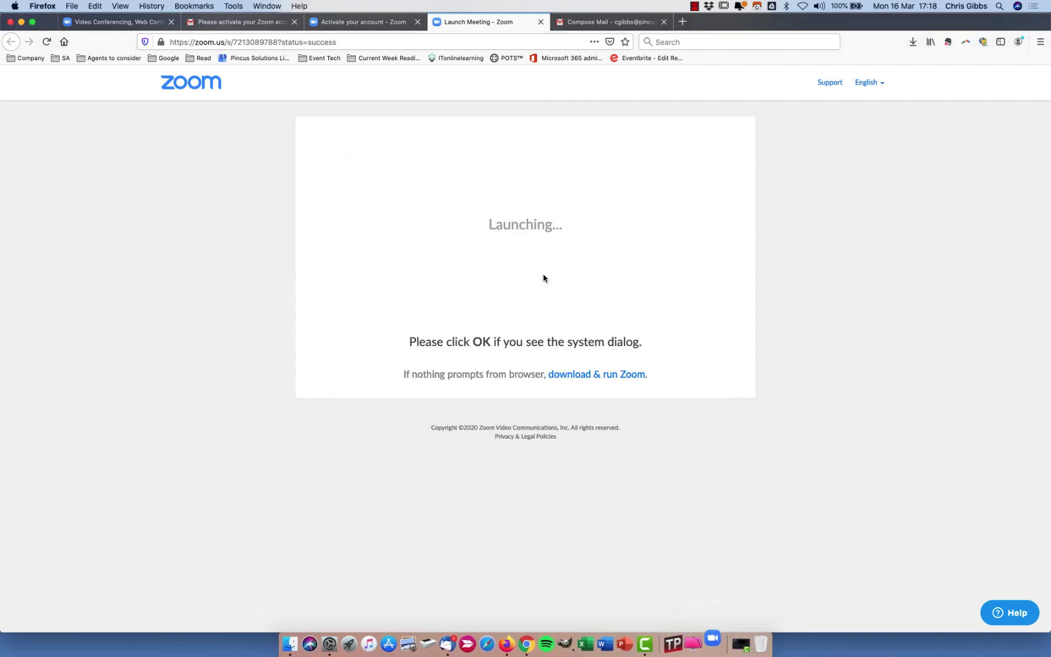
left_click(590, 378)
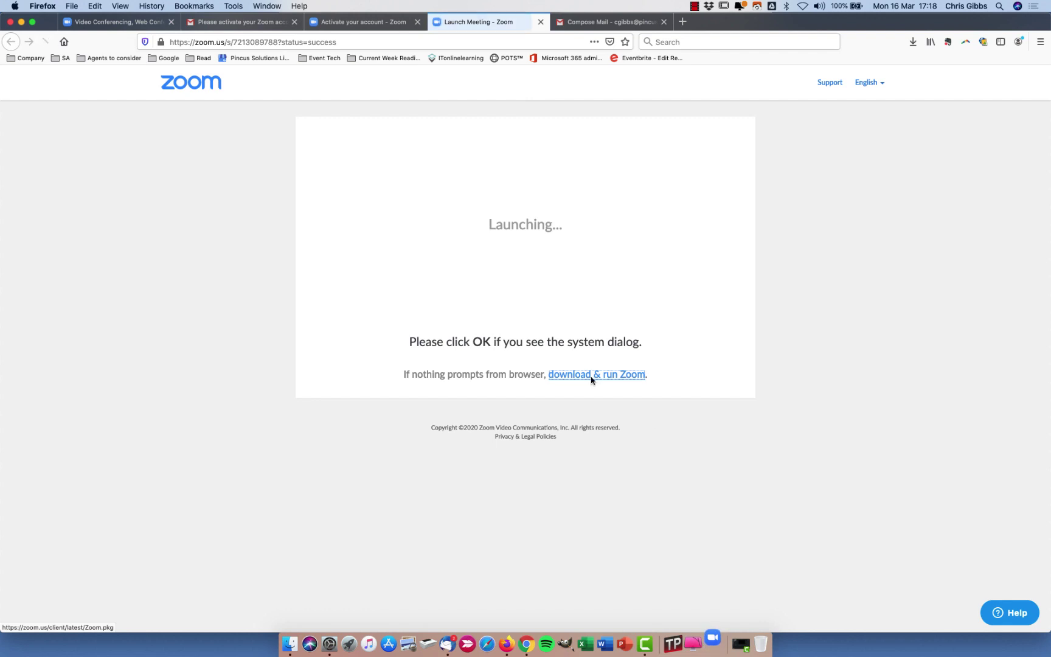
left_click(429, 321)
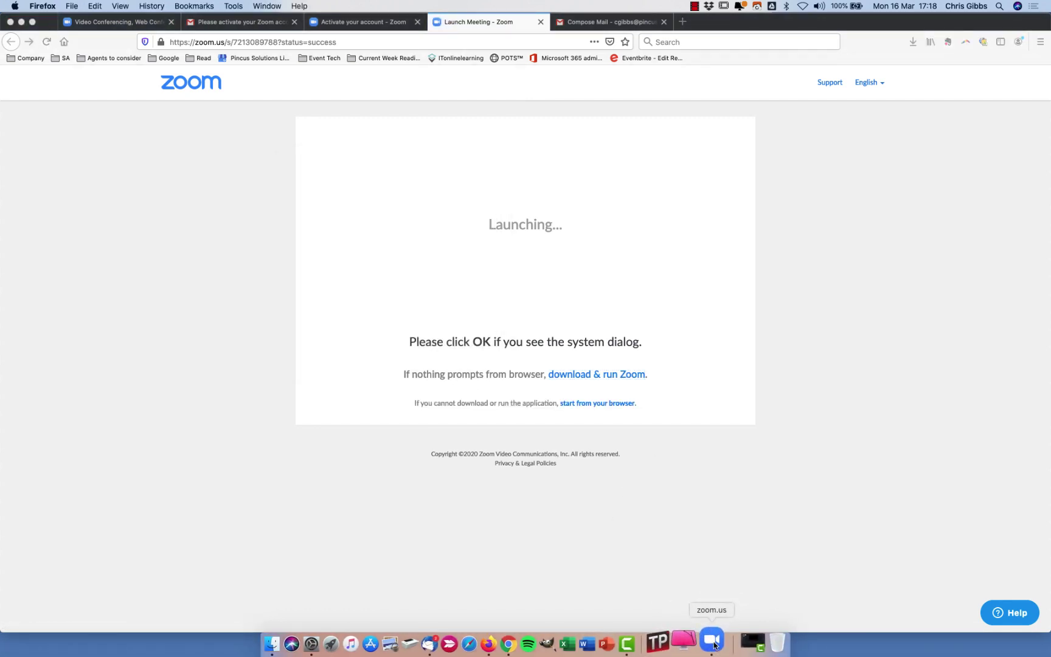
left_click(713, 641)
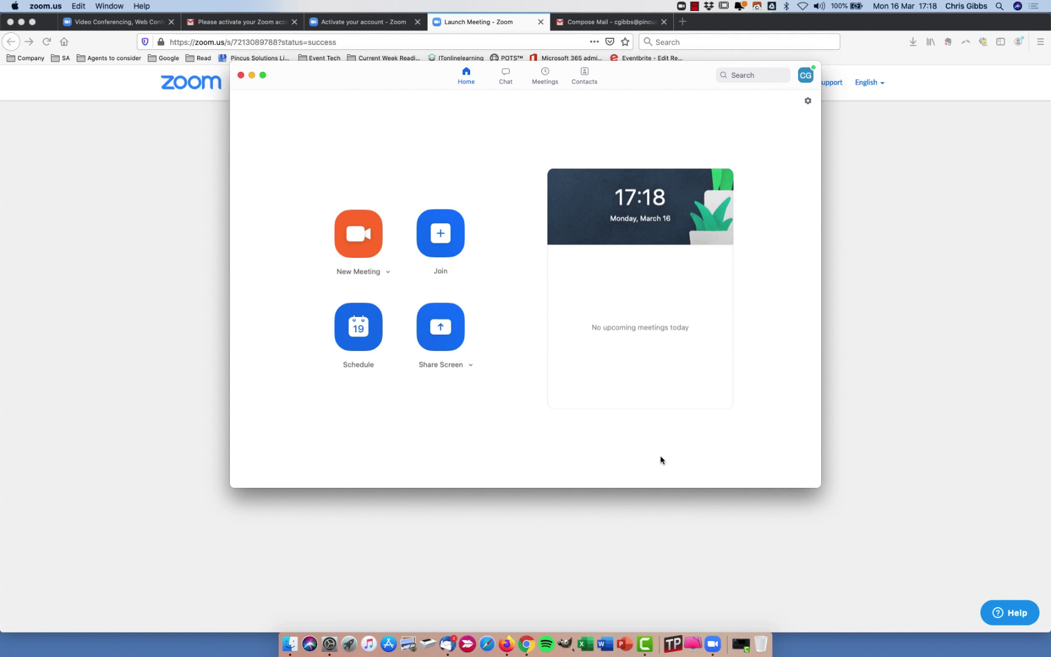
Start a new meeting on computer audio and show the Email tab of the invite dialog
left_click(361, 249)
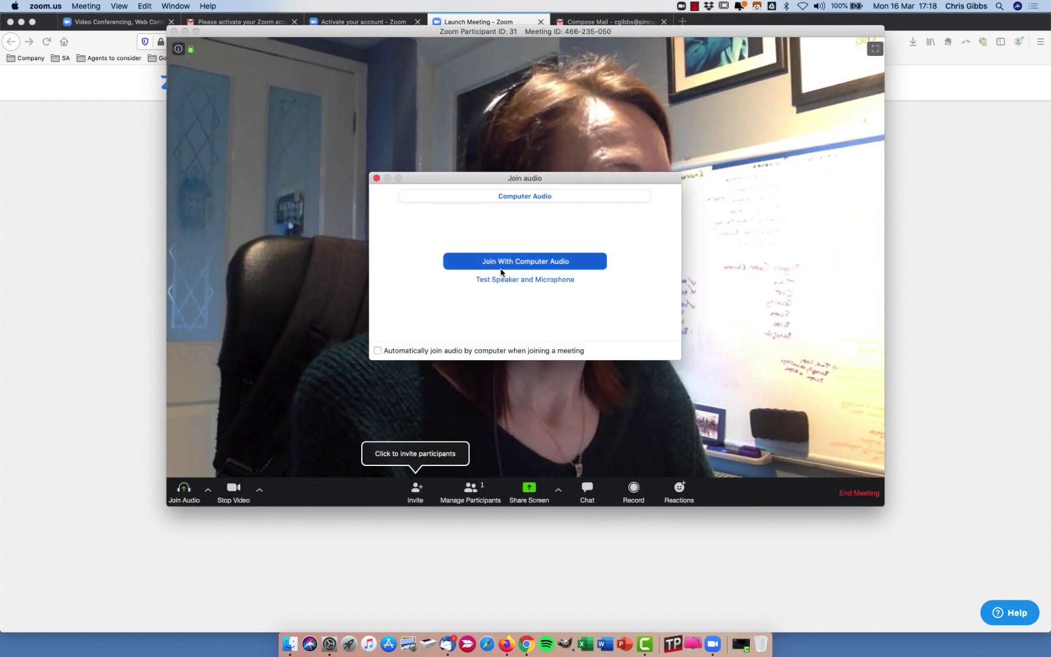
left_click(504, 265)
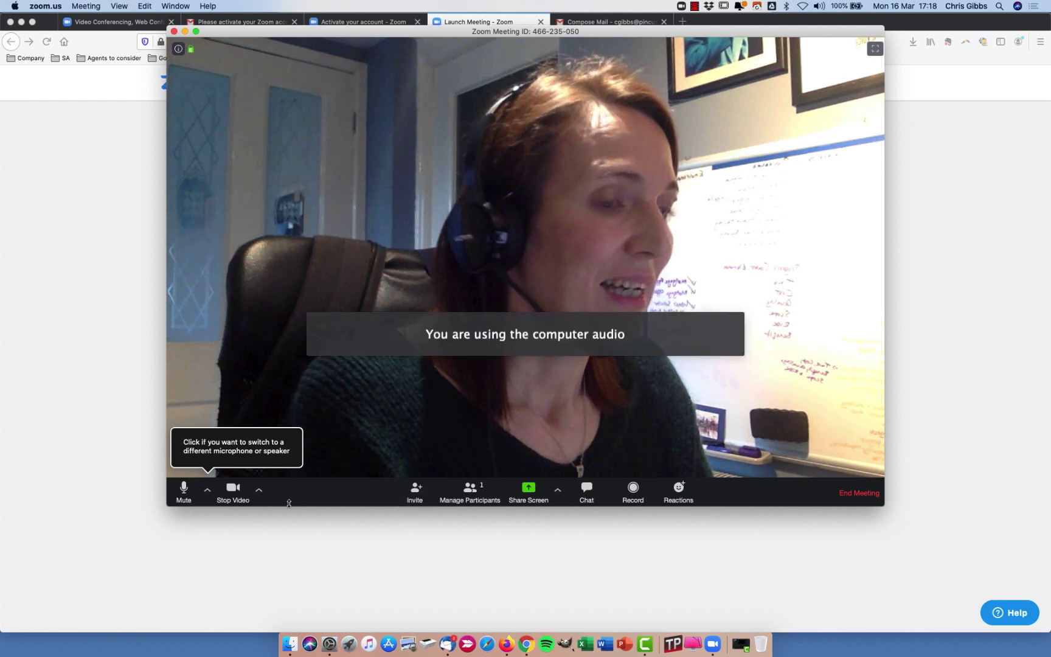
left_click(416, 493)
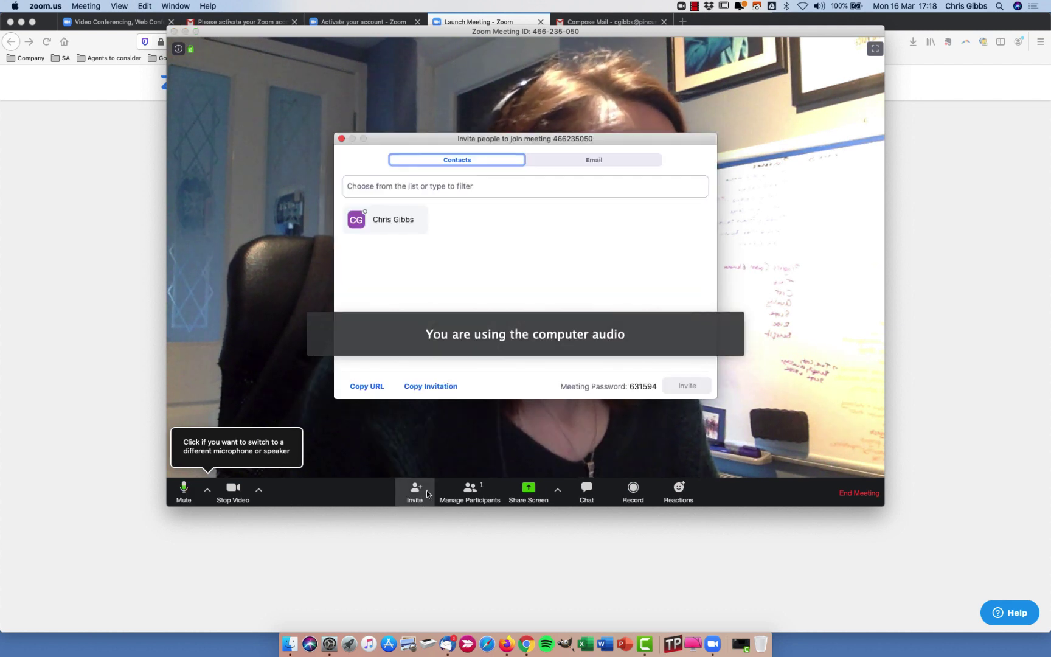
left_click(561, 163)
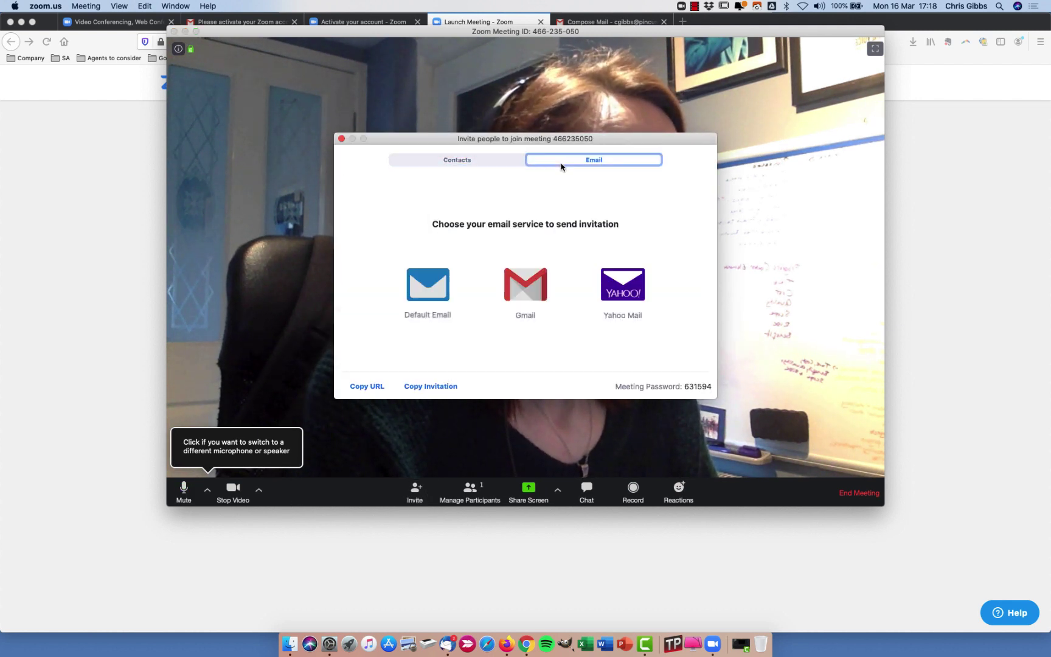
Compose the invitation in Gmail, dismiss the Boomerang send-later popup and send it
left_click(513, 294)
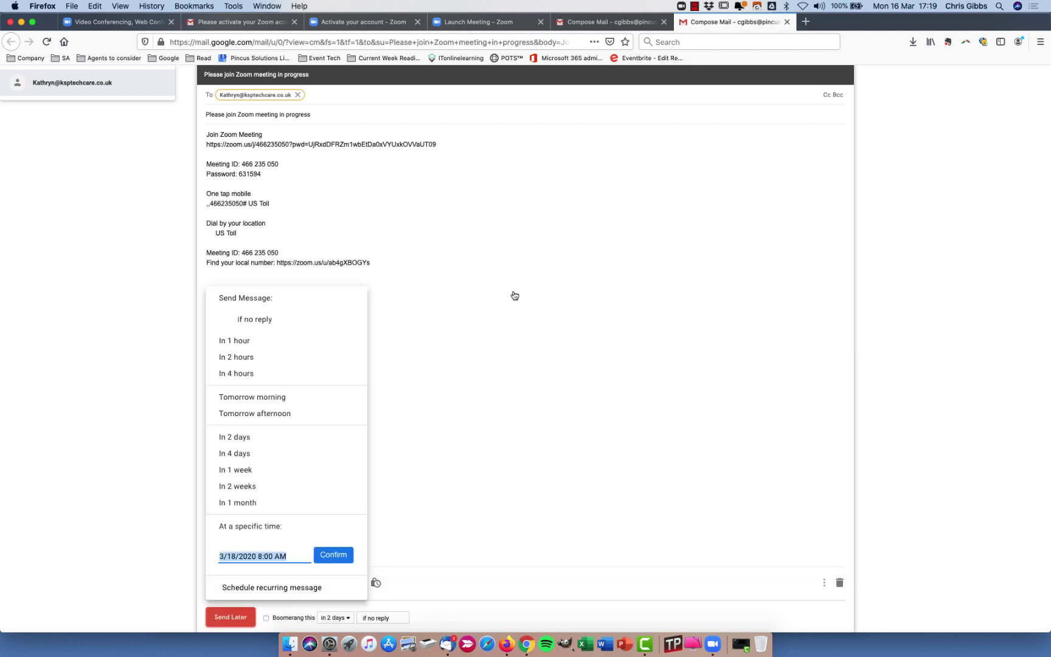
left_click(514, 295)
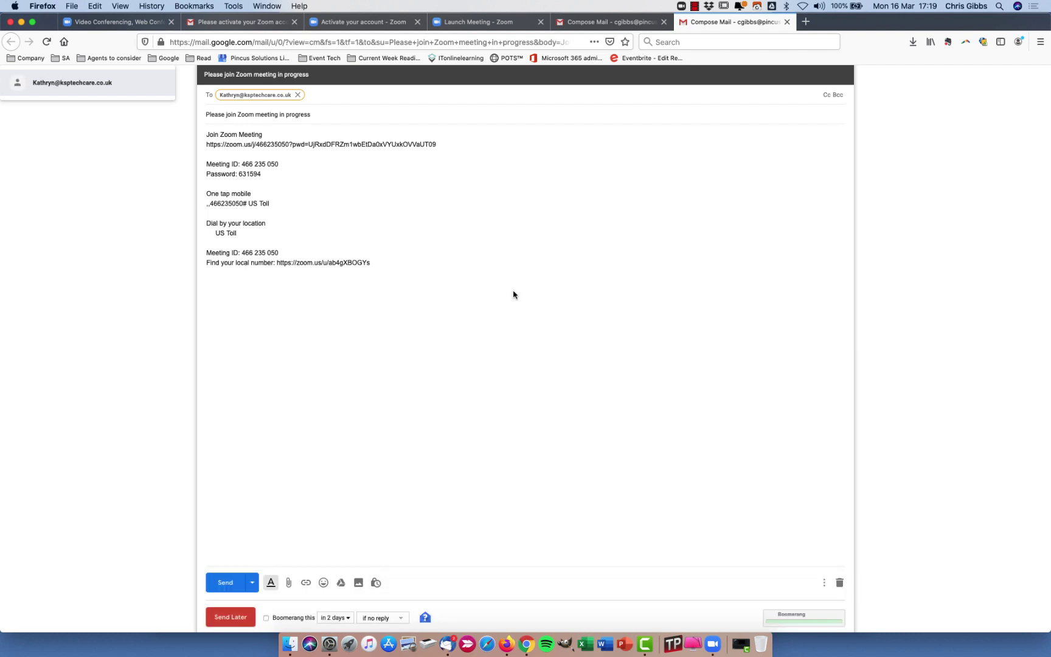
left_click(231, 585)
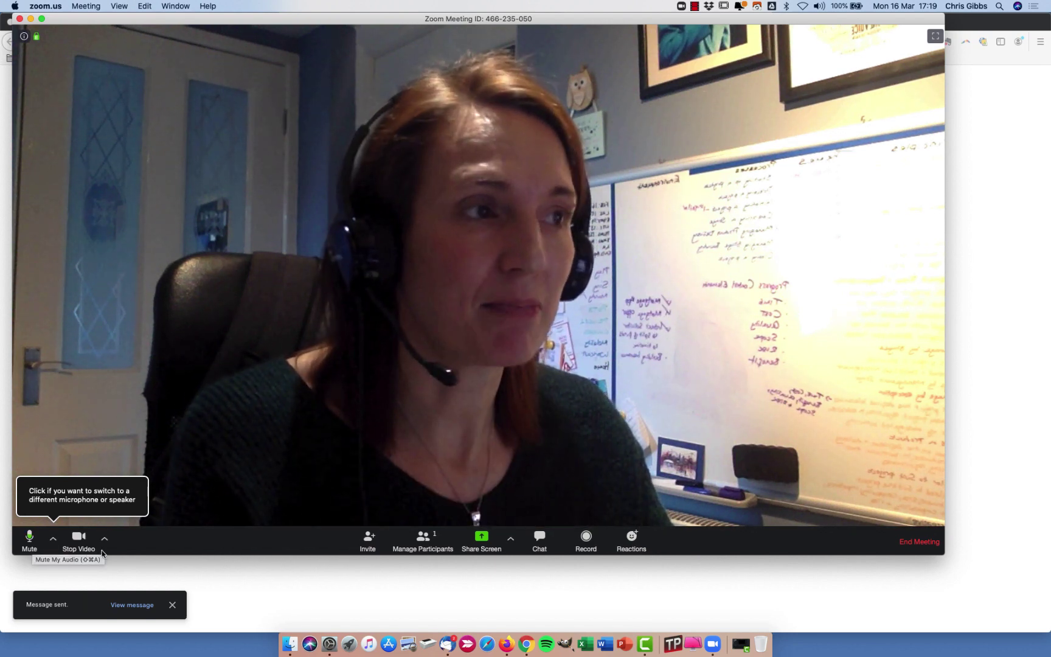
Mute then unmute the microphone with Cmd+Shift+A, and stop then restart the video
left_click(32, 546)
key("super+shift+a")
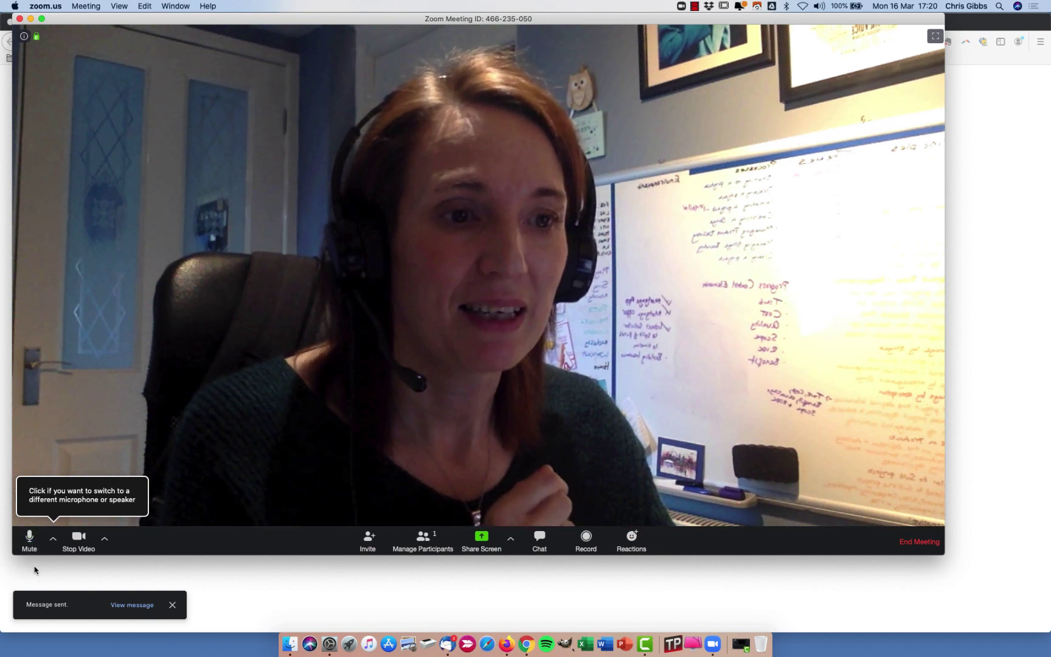
left_click(83, 545)
left_click(82, 545)
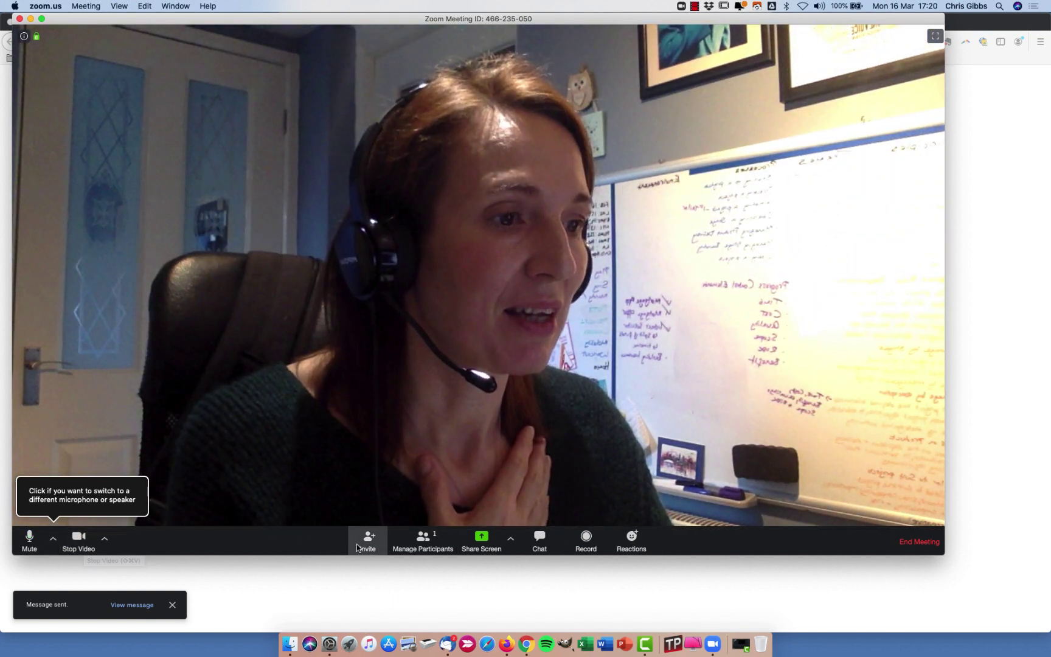
Glance at the Invite dialog, then open the Participants panel and check its More menu
left_click(366, 543)
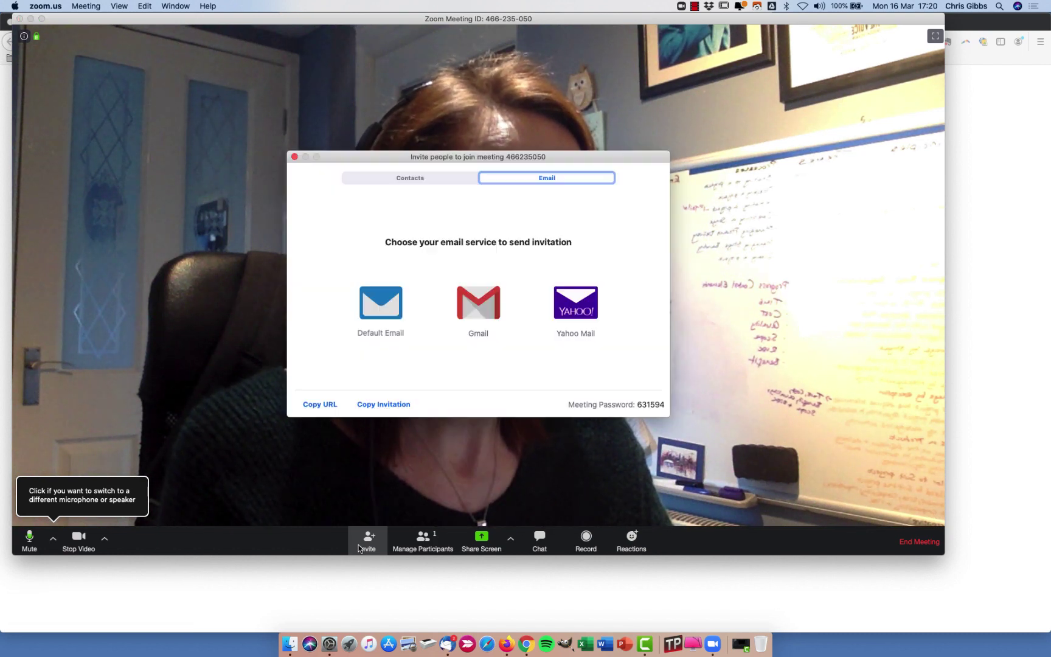
left_click(295, 157)
left_click(423, 539)
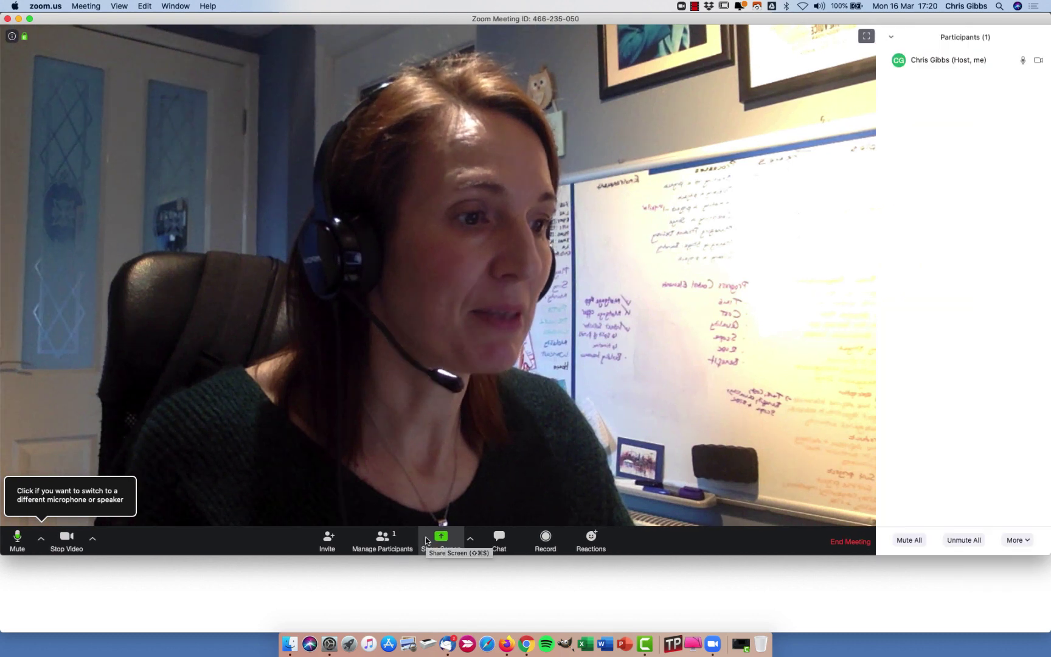
mouse_move(937, 64)
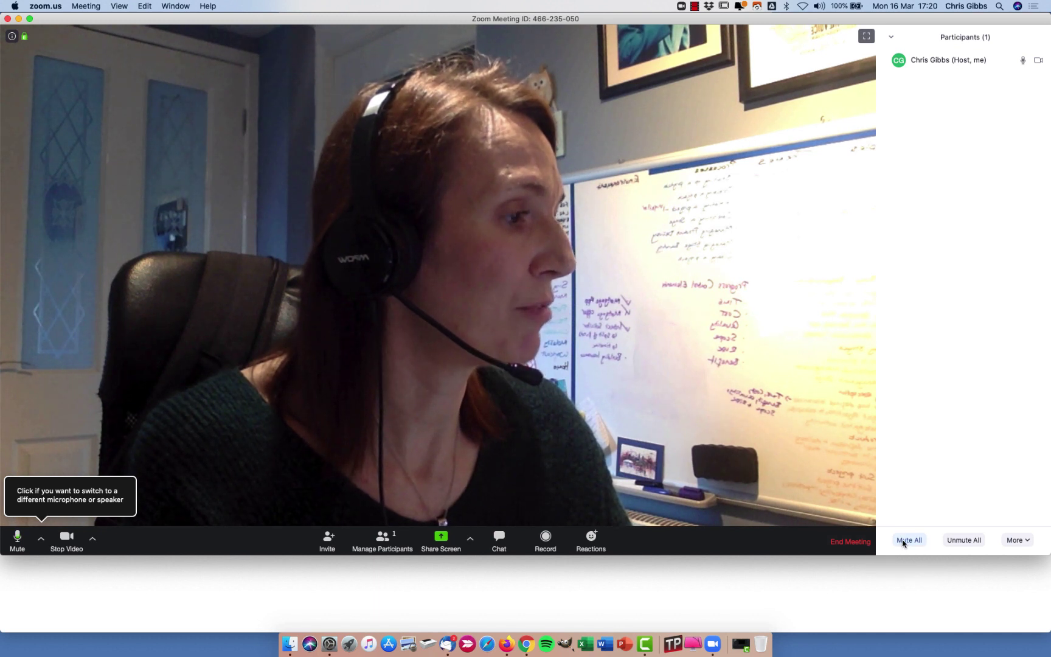
left_click(1008, 541)
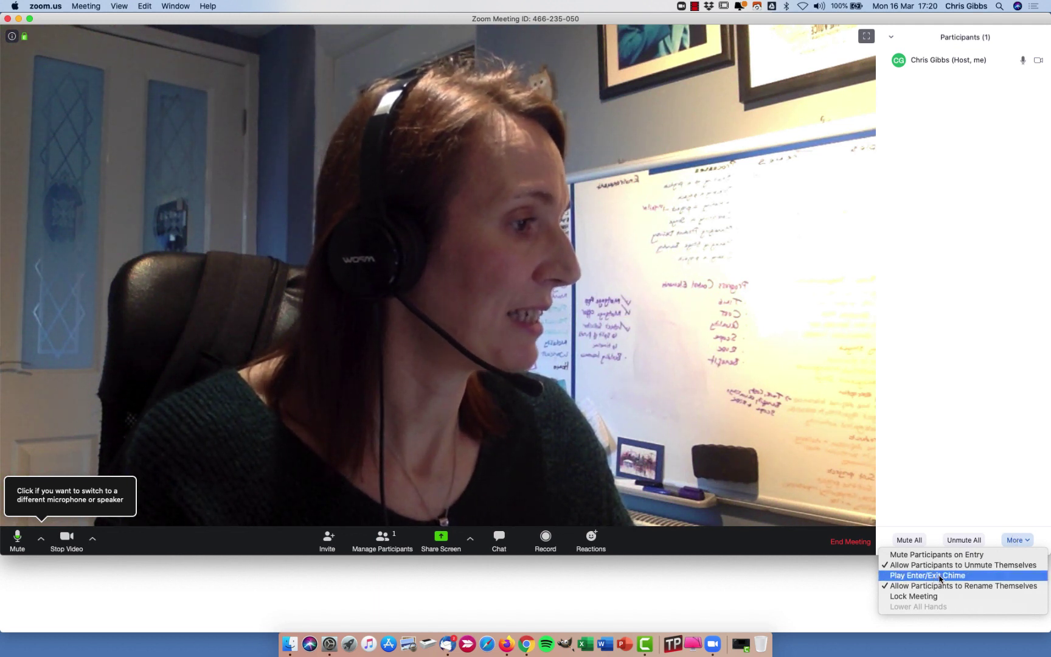
left_click(904, 459)
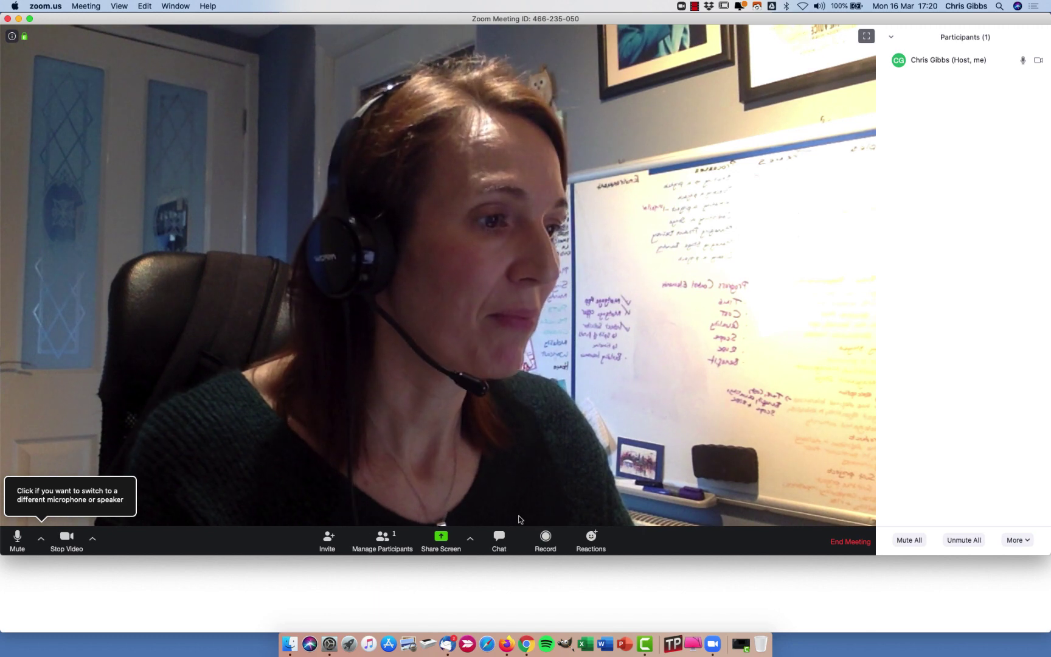
Open the Participants panel's display options once the guest has joined
left_click(891, 36)
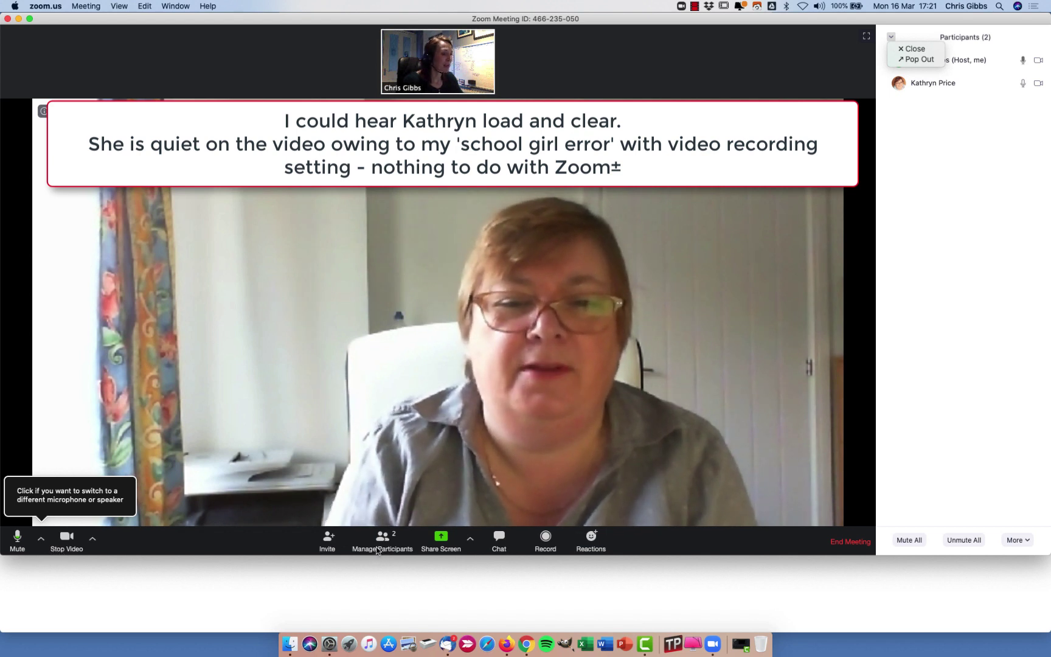
left_click(957, 171)
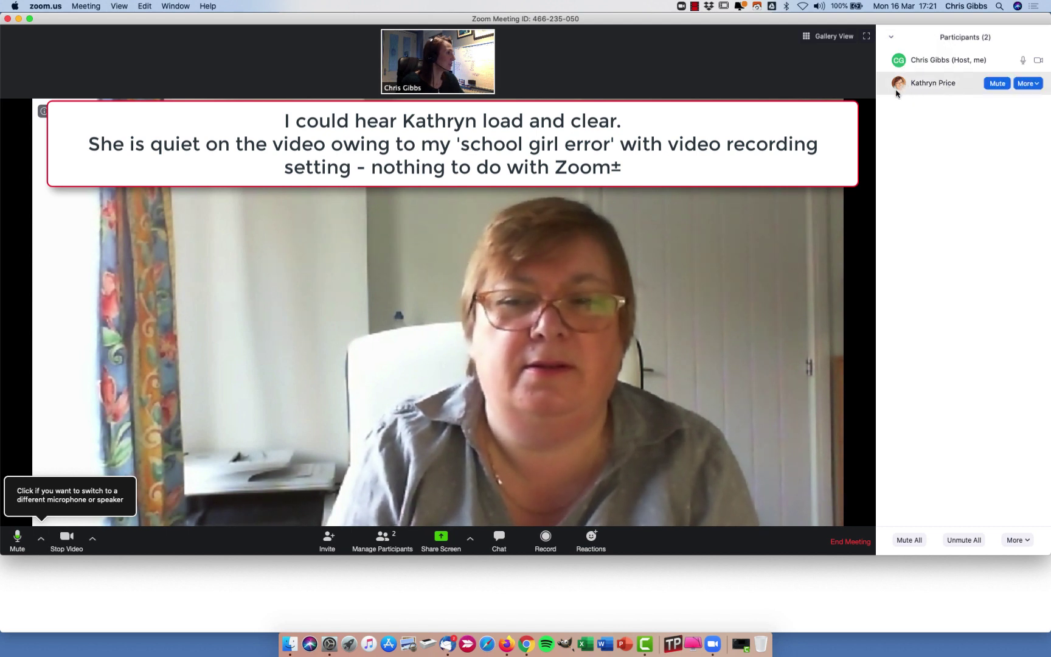
left_click(1025, 61)
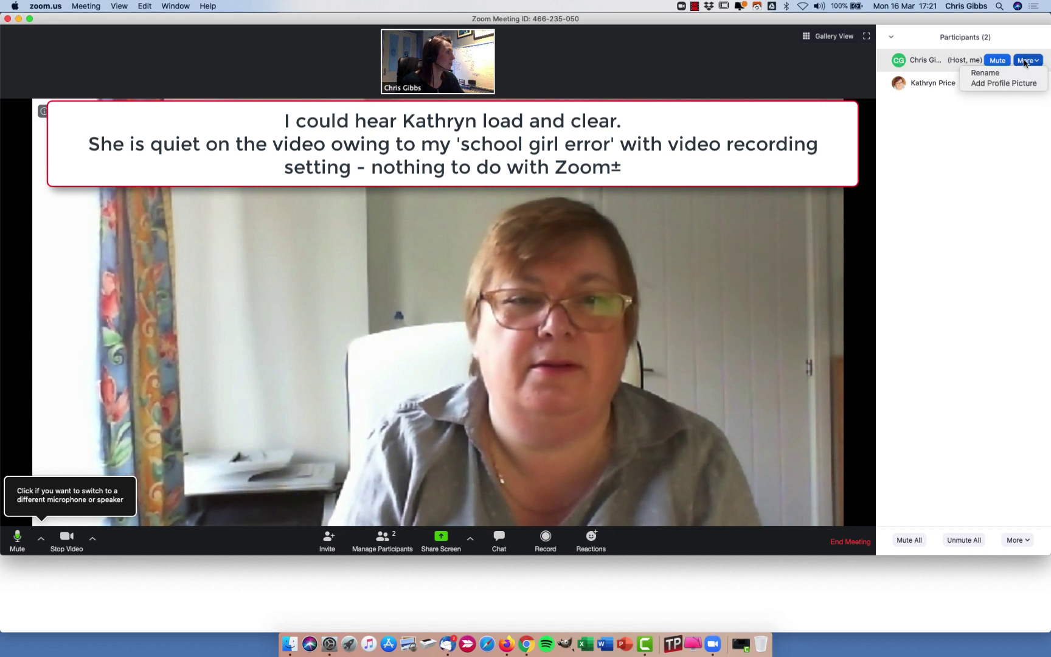
left_click(1014, 93)
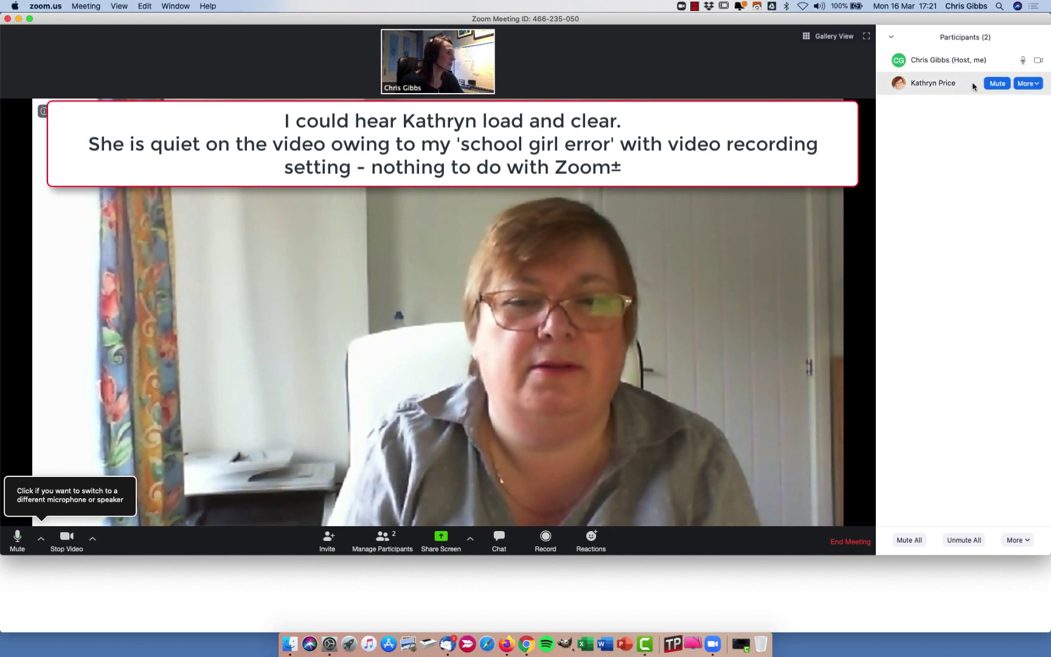
left_click(1026, 85)
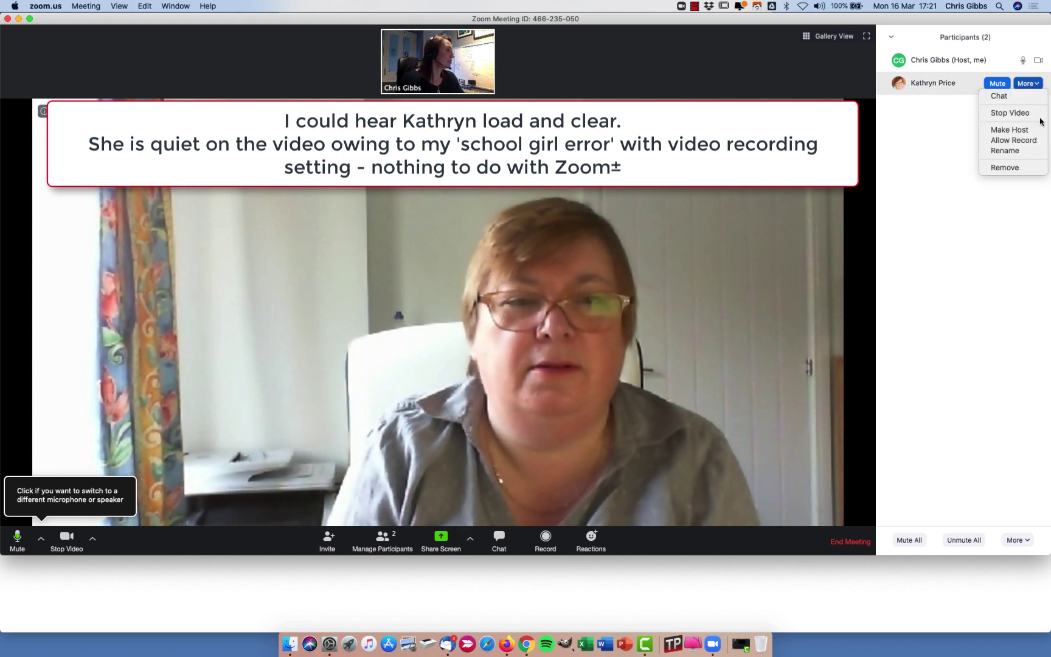
left_click(921, 155)
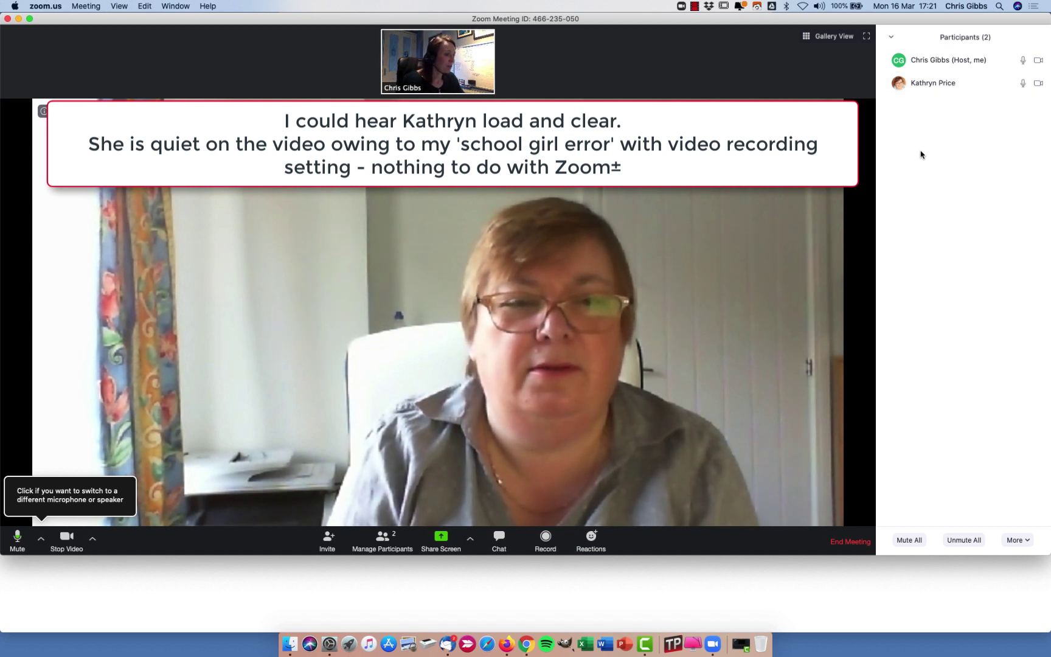
Open the chat, address it privately to the guest, and send 'Hello'
left_click(499, 540)
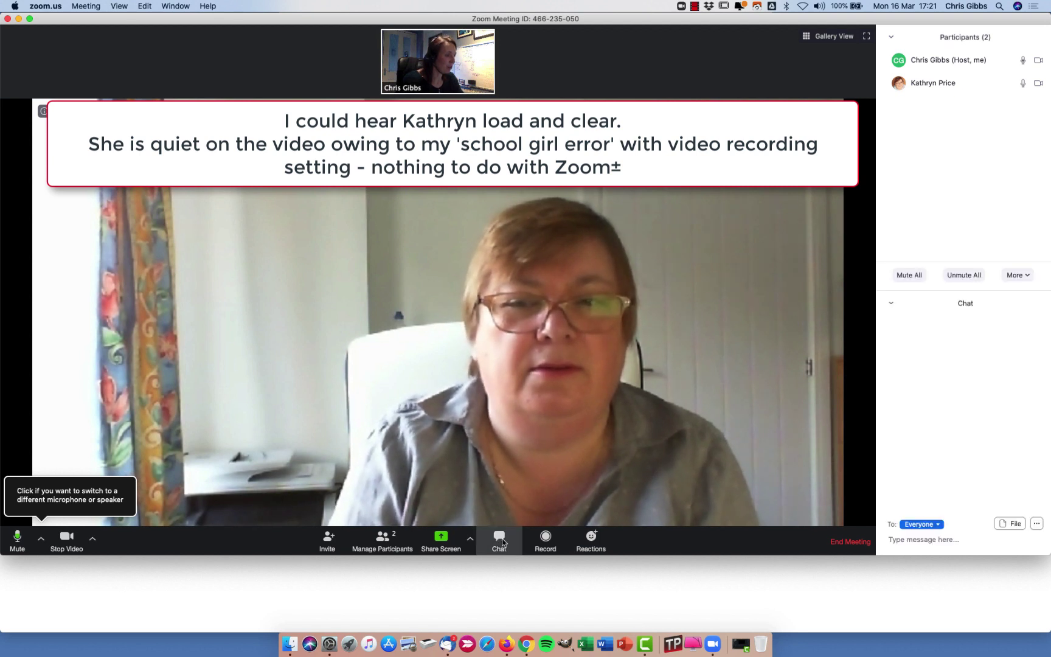
left_click(500, 540)
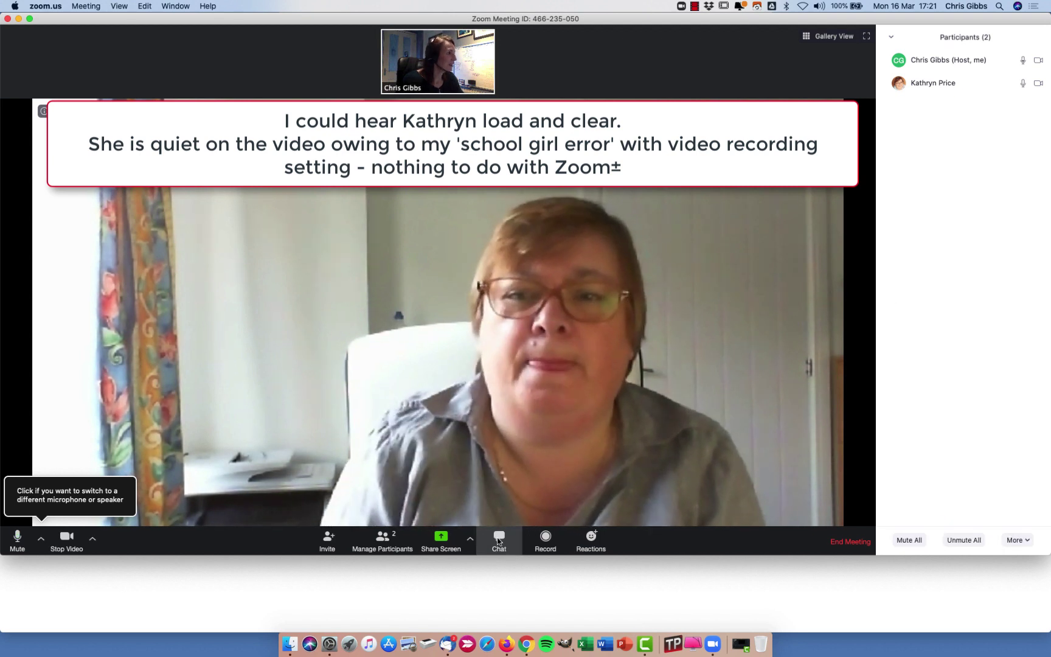
left_click(499, 540)
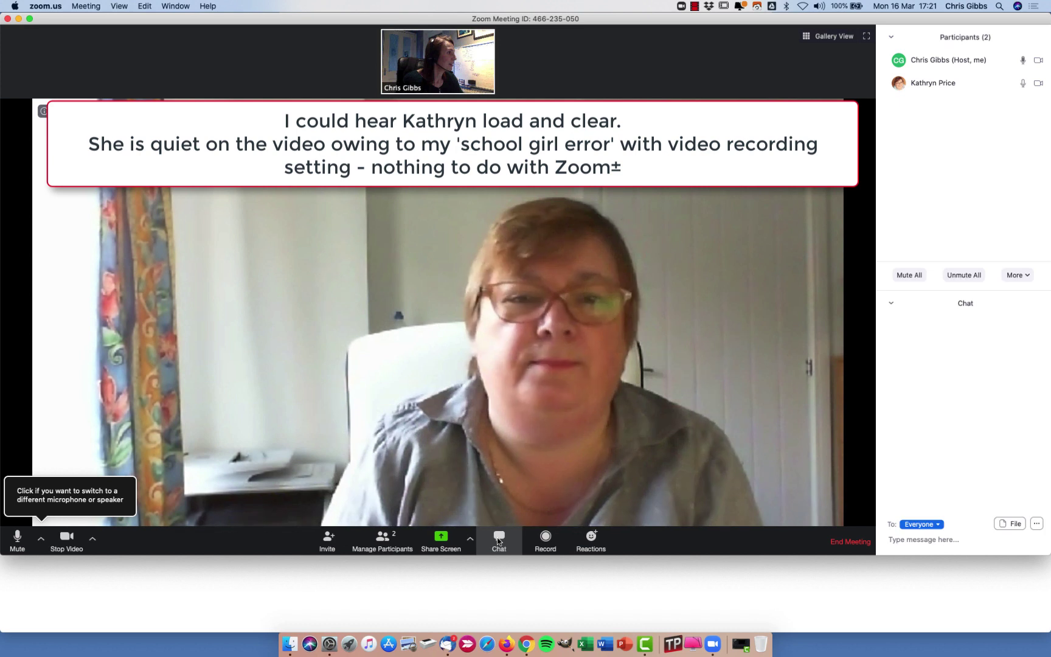
left_click(935, 526)
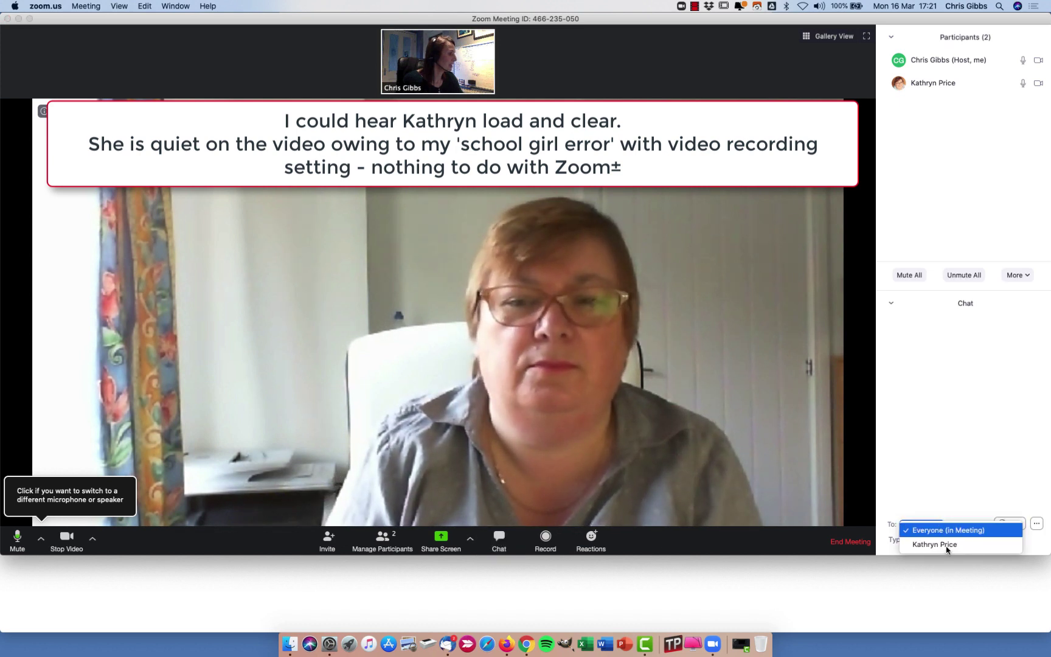
left_click(936, 544)
type("Hello")
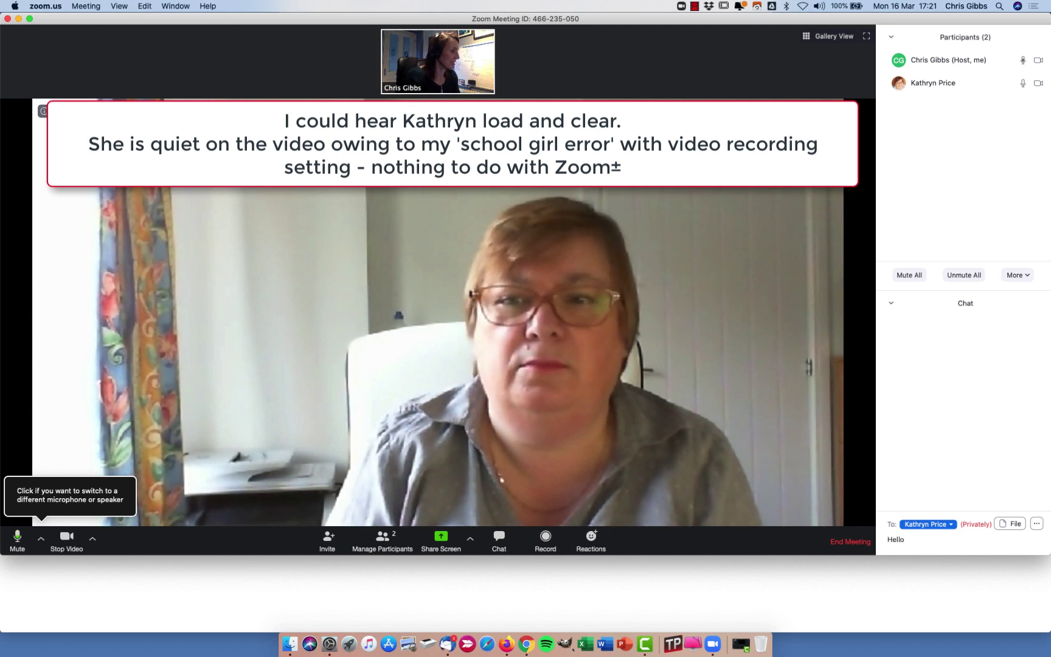
key("Return")
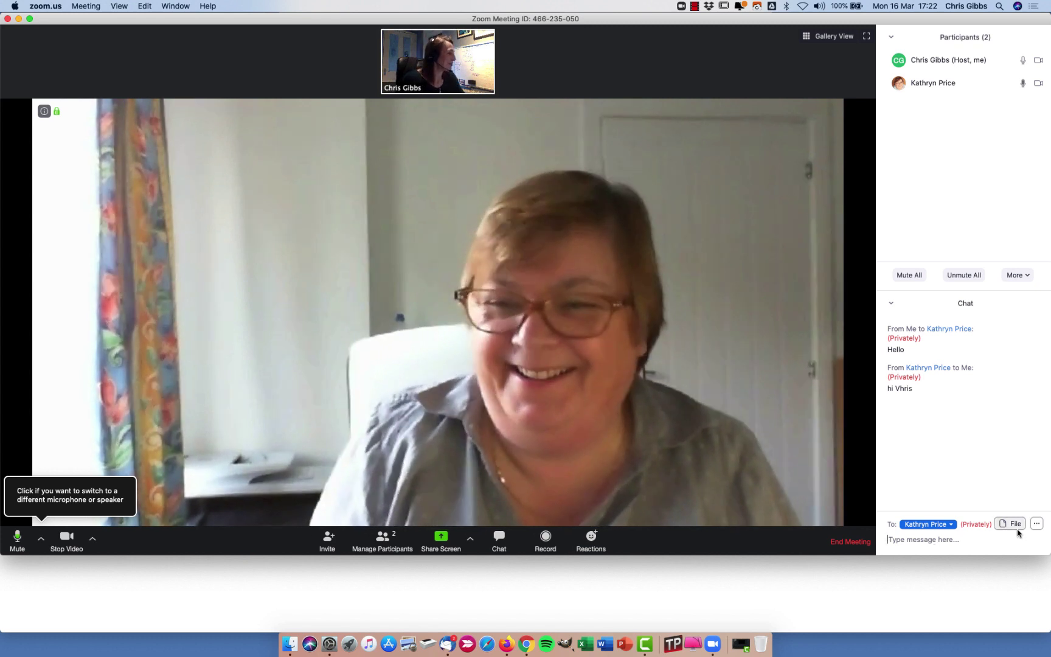
Review the chat's file sources, including Google Drive, and its Save Chat and permission options
left_click(1017, 529)
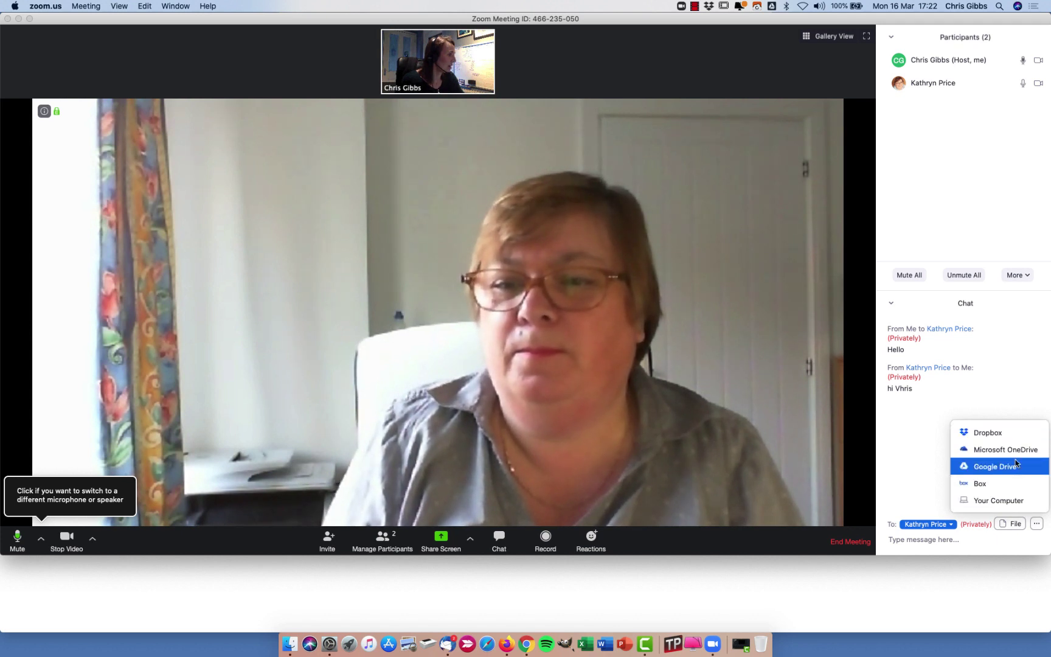
left_click(1019, 466)
left_click(1037, 523)
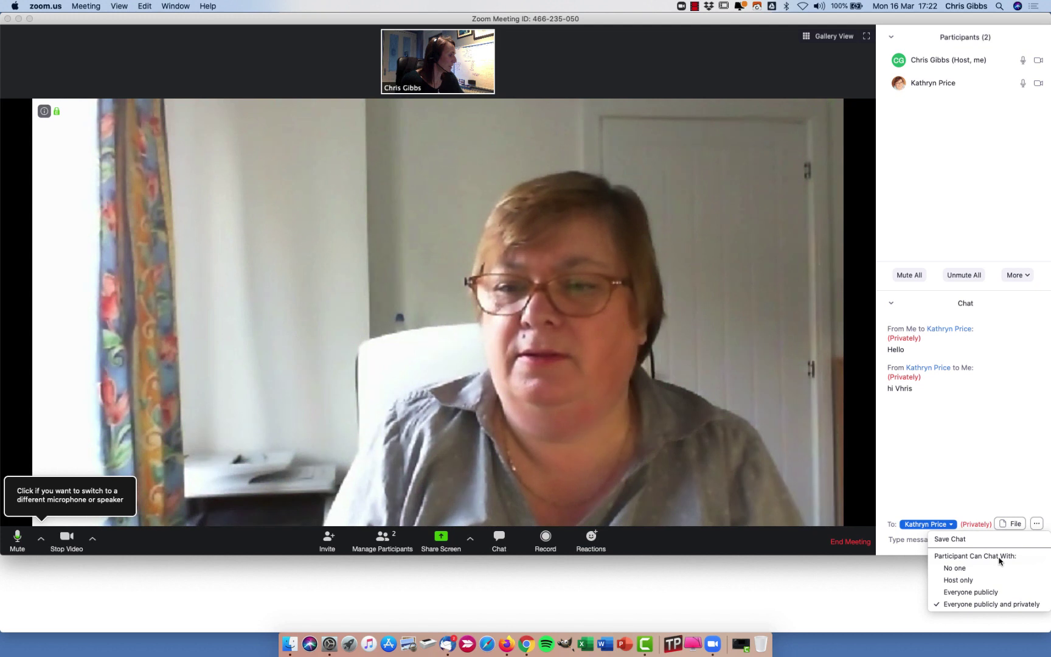
left_click(885, 547)
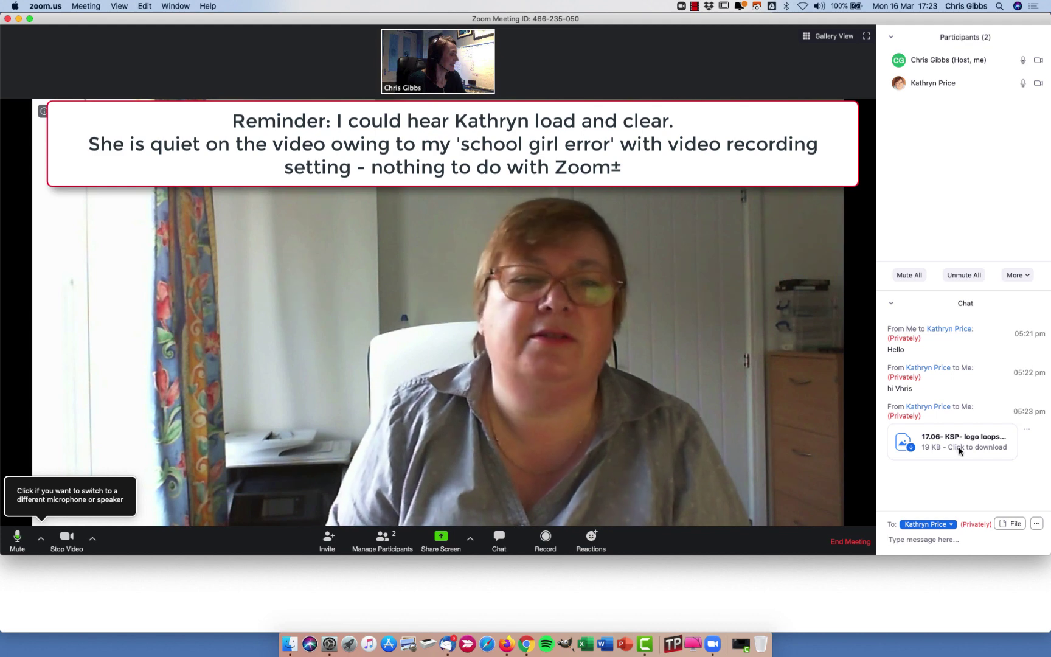
Download '17.06- KSP- logo loops outline sq-700x700.png' from the chat and open it in Preview
left_click(960, 450)
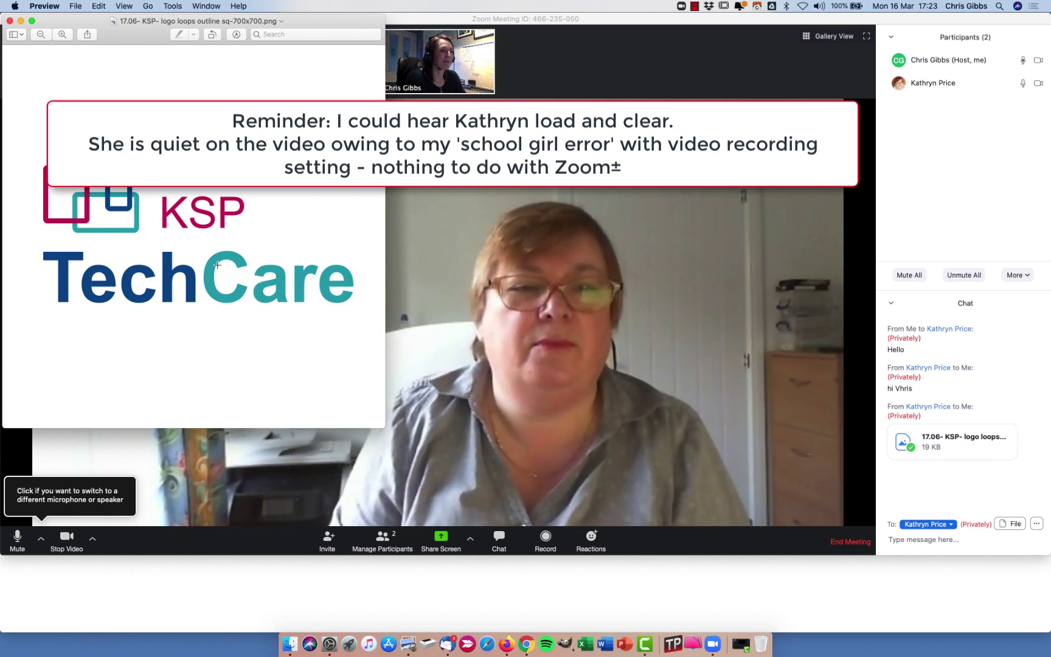
Close the Preview window showing the KSP TechCare logo
left_click(9, 20)
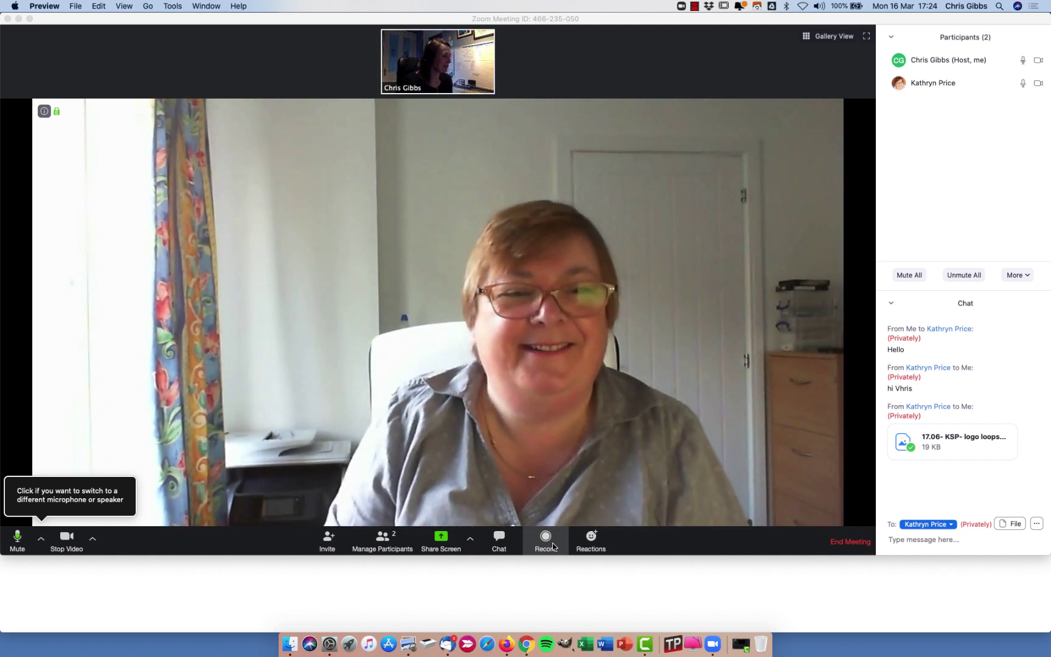
Send a clap and a thumbs-up reaction, then switch to Gallery View
left_click(591, 538)
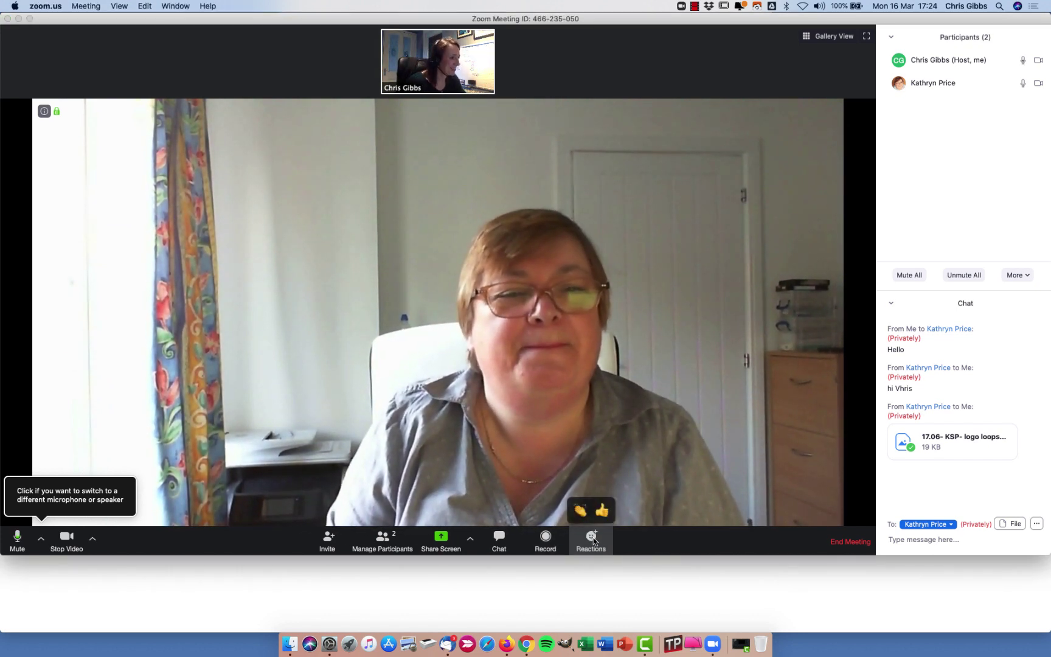
left_click(580, 510)
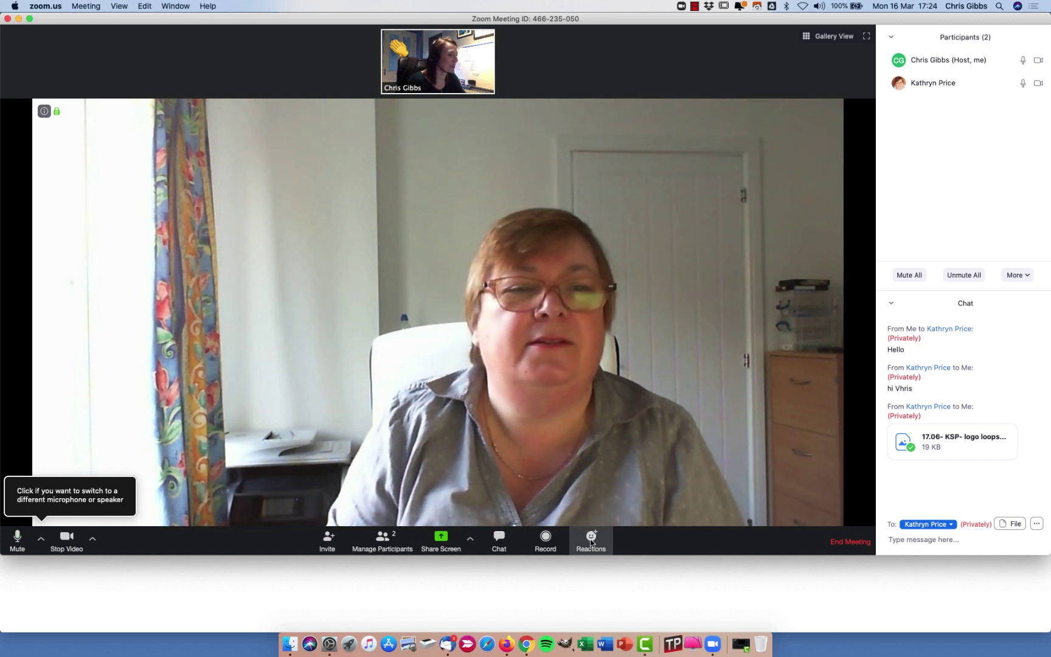
left_click(593, 543)
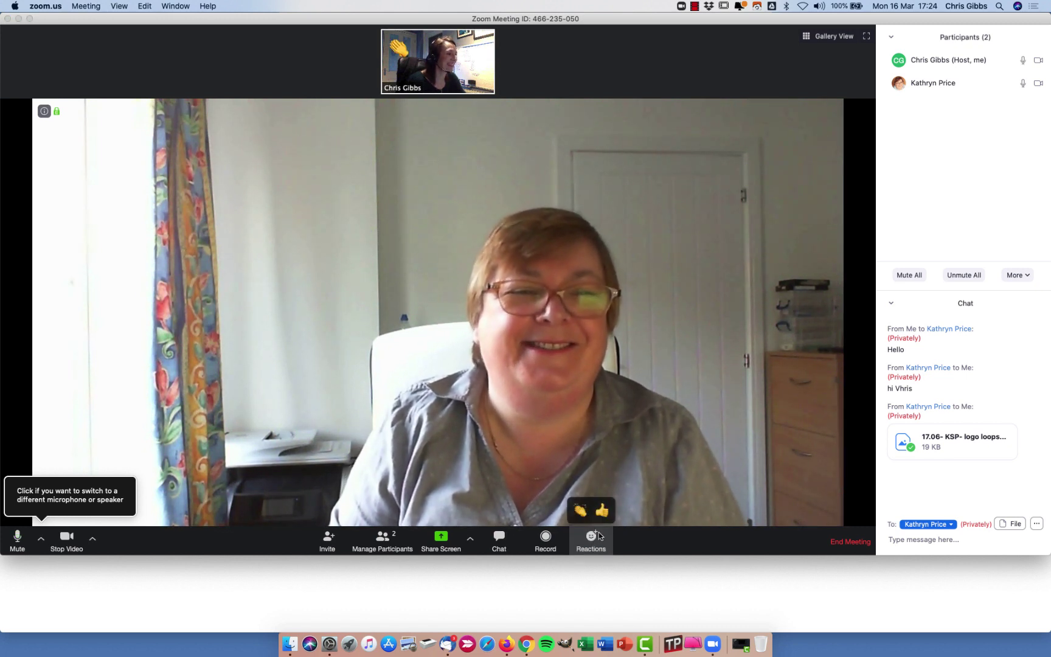
left_click(602, 511)
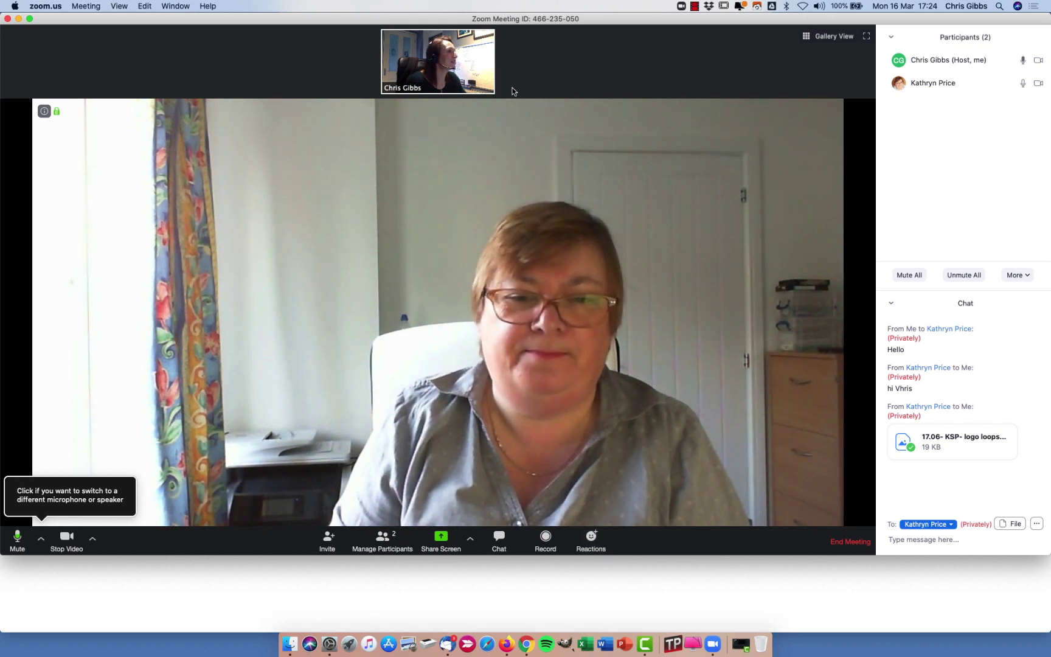
left_click(809, 38)
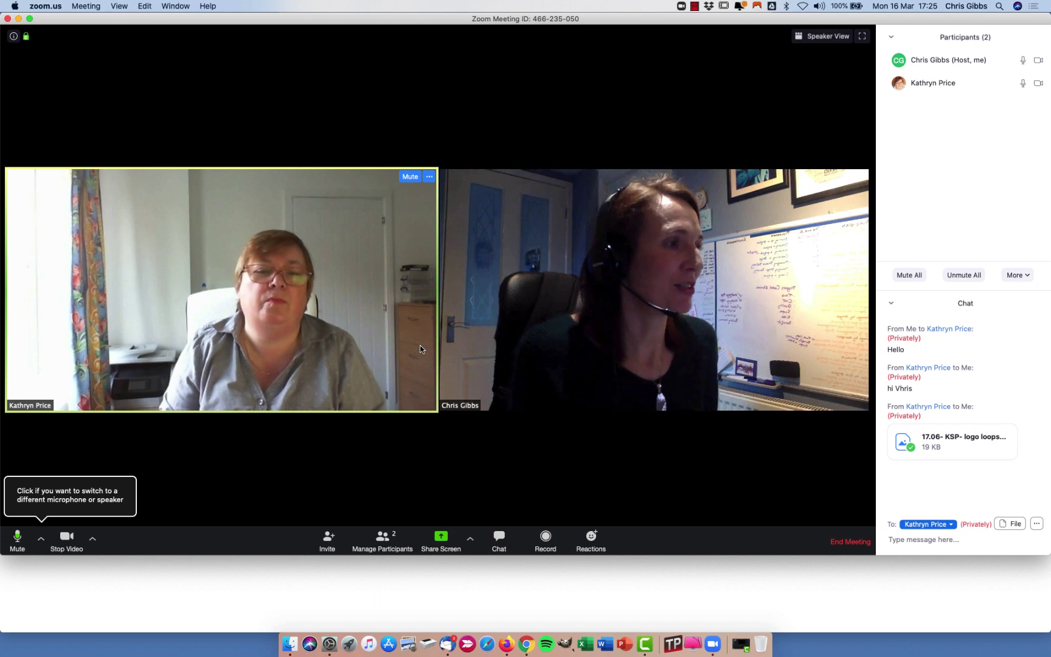
Switch back to Speaker View and bring up the Share Screen picker
left_click(816, 36)
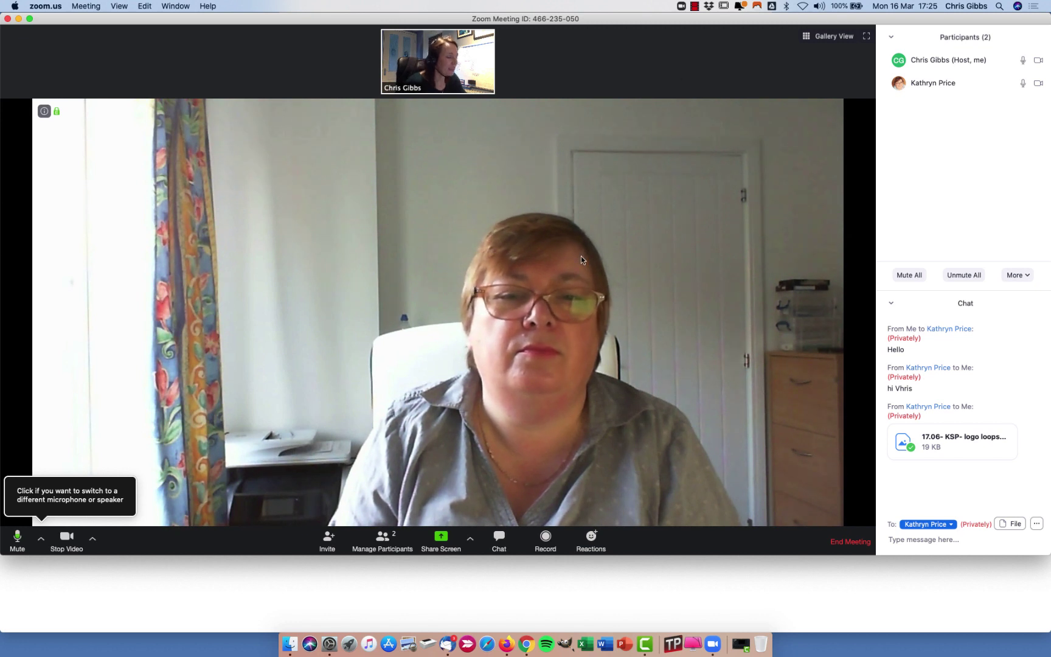
left_click(443, 537)
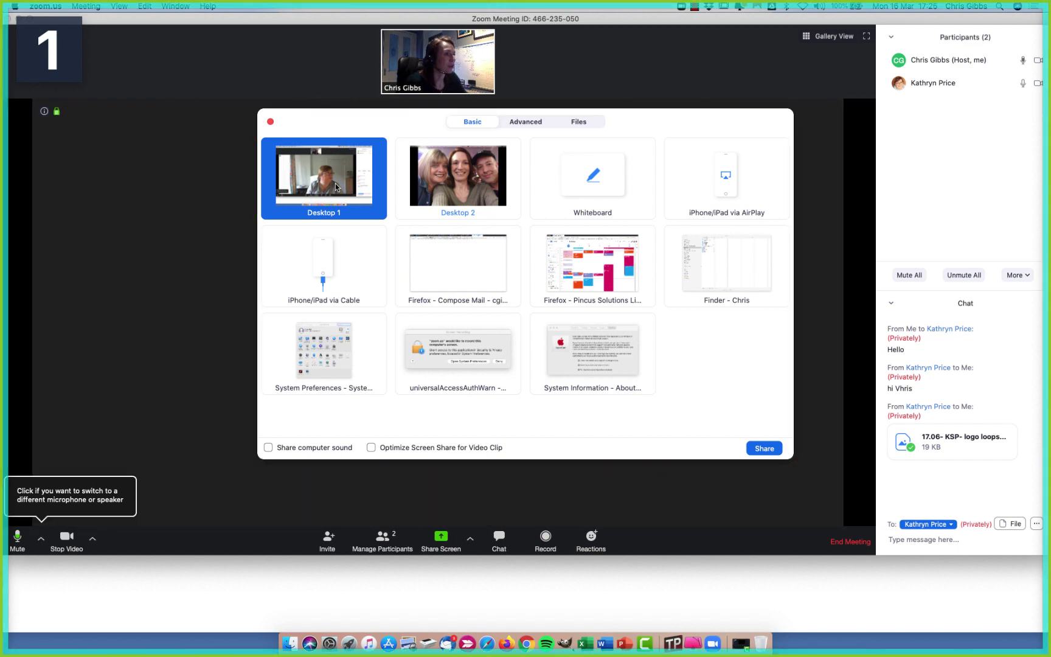
double_click(335, 187)
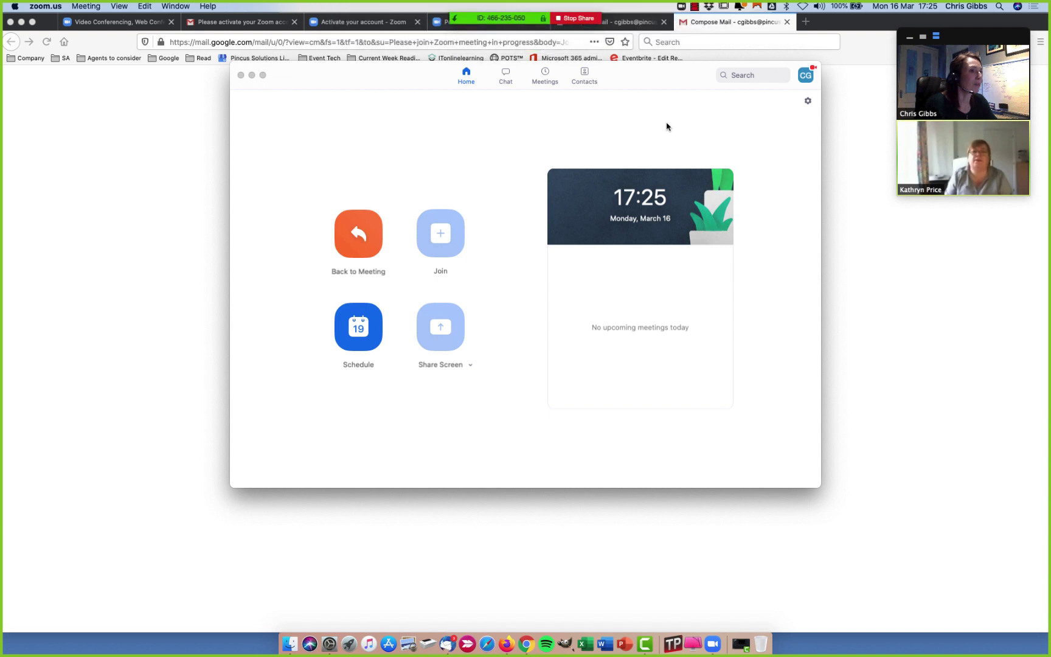
key("super+m")
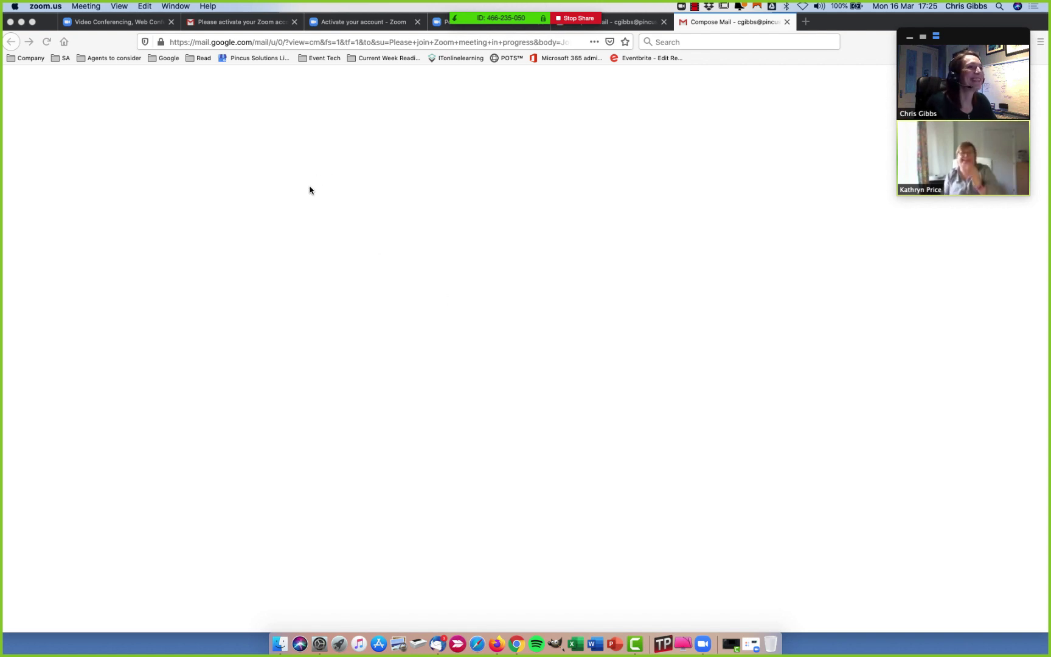
left_click(365, 28)
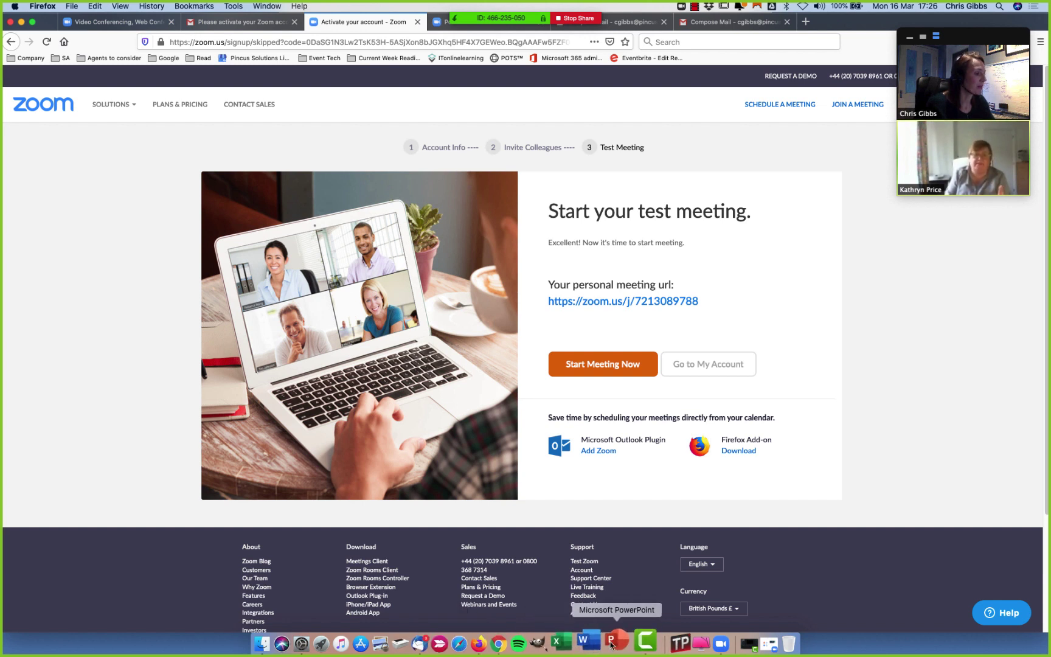
left_click(612, 643)
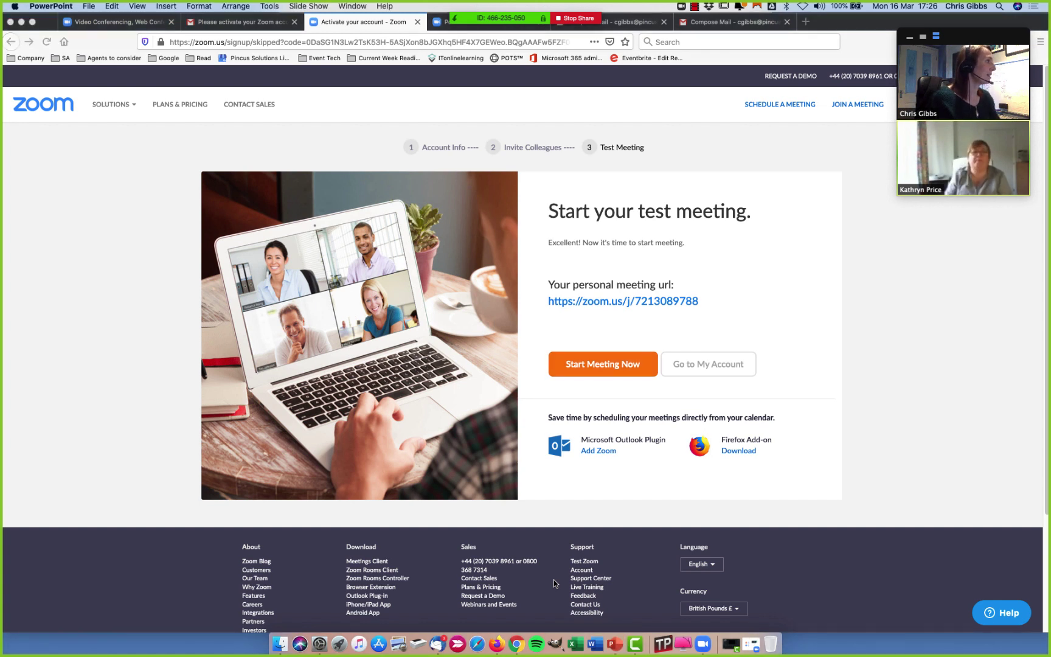
left_click(909, 37)
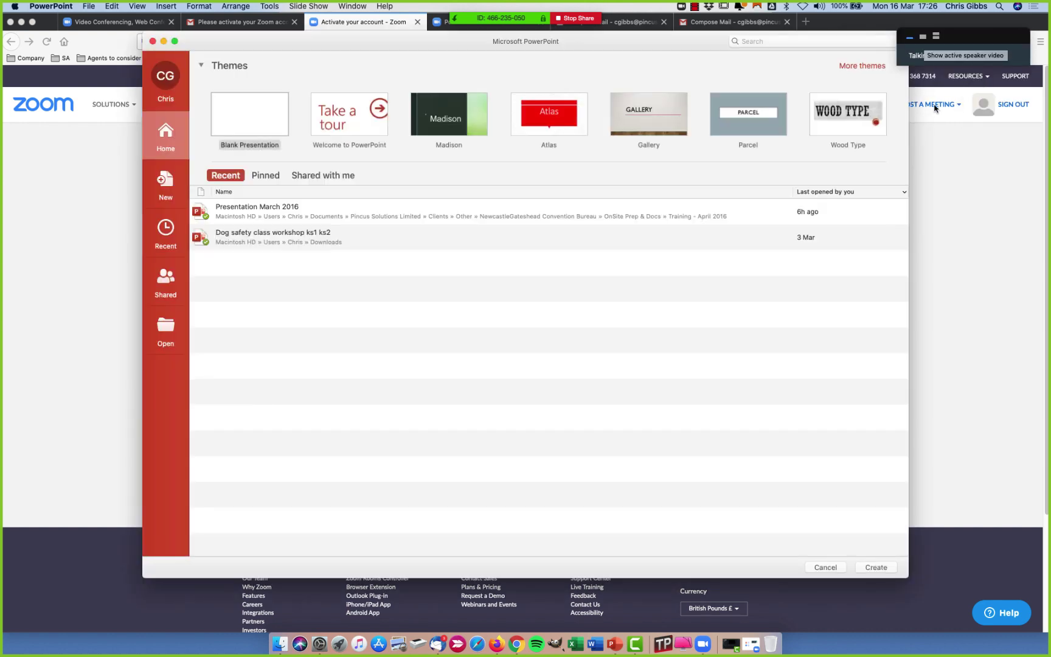
left_click(936, 36)
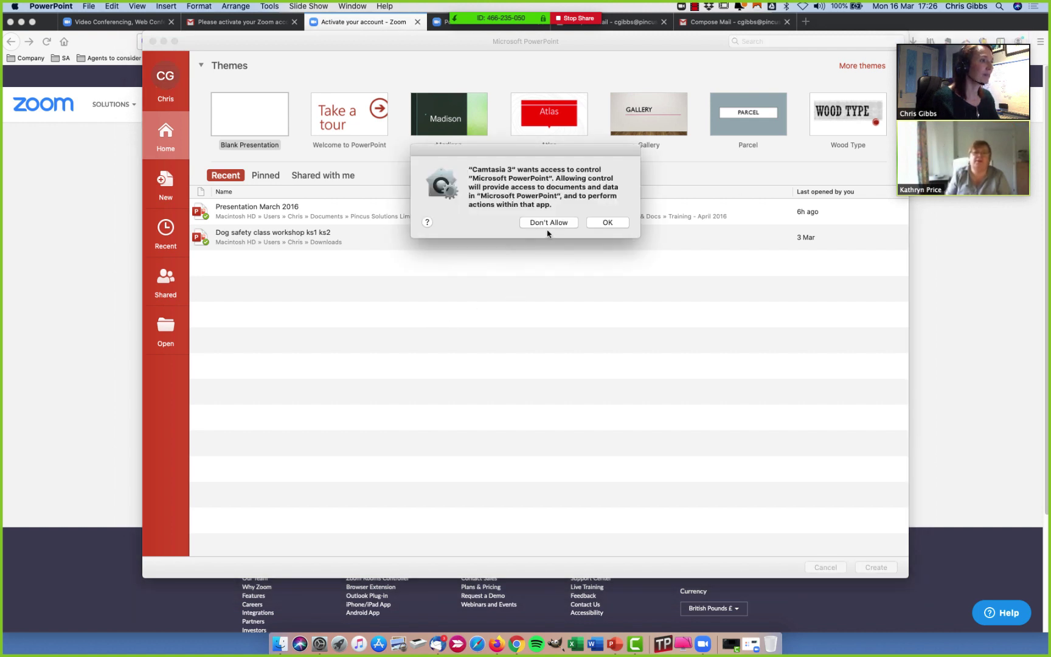
left_click(549, 225)
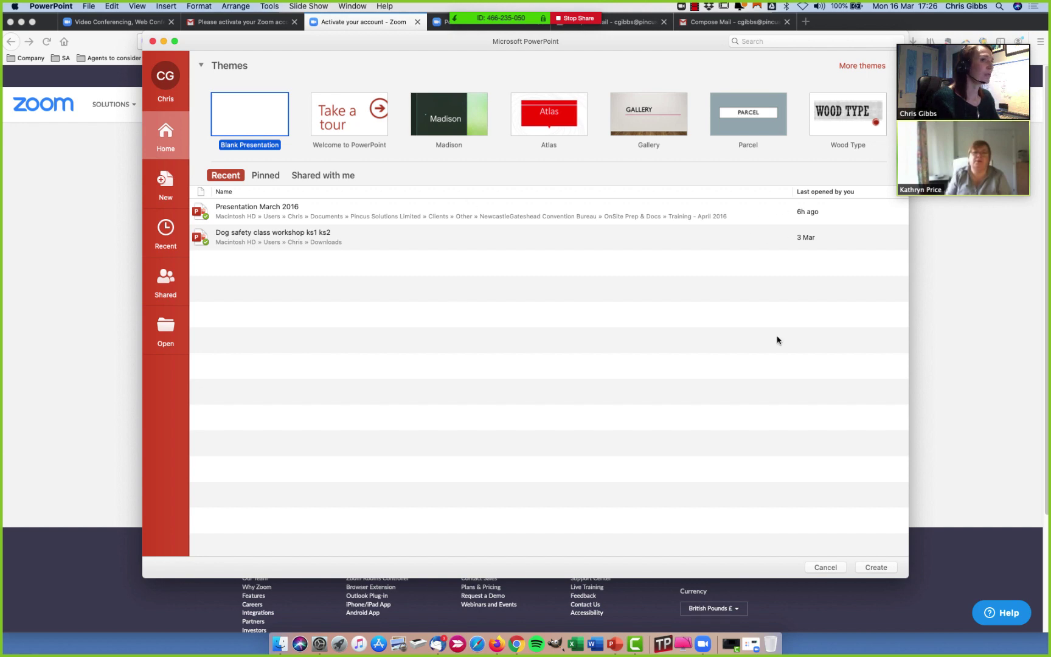
left_click(168, 42)
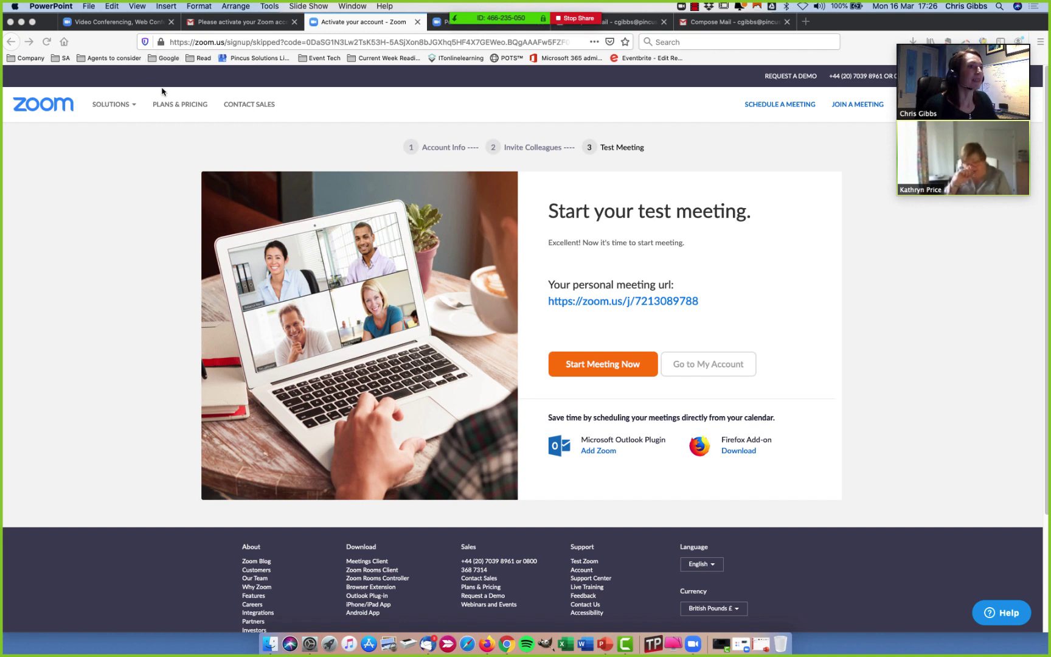
left_click(166, 104)
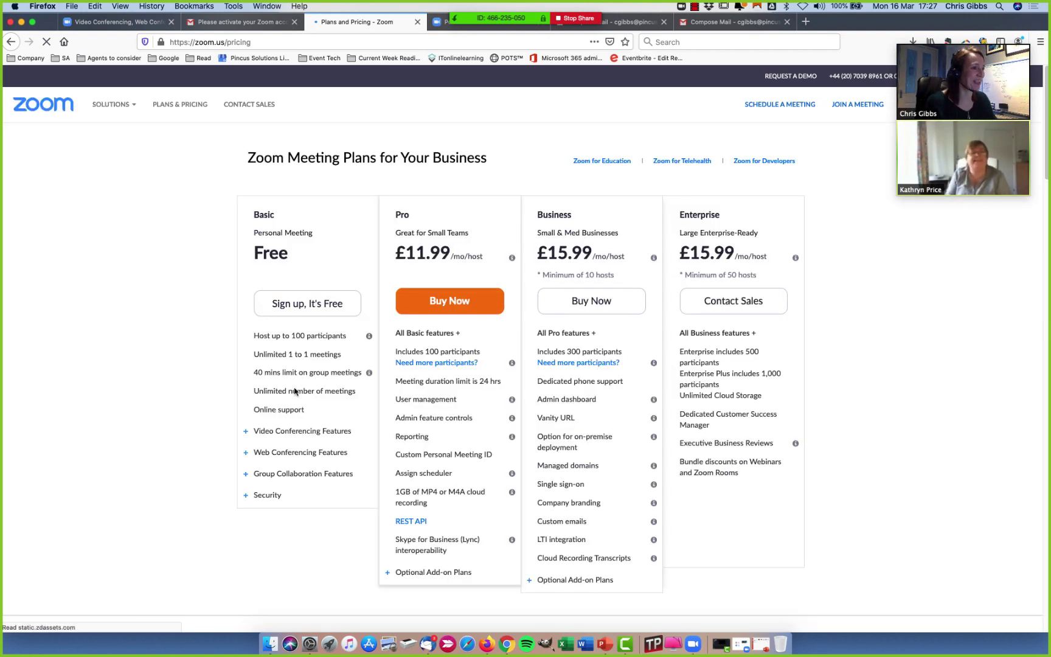
left_click_drag(401, 381, 501, 381)
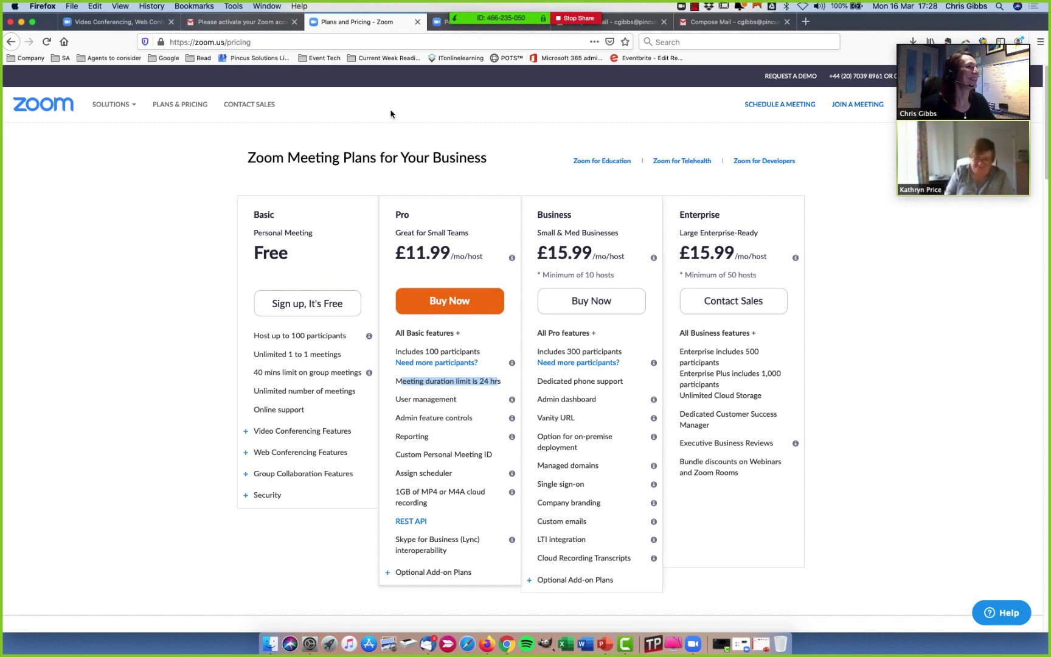
left_click(458, 126)
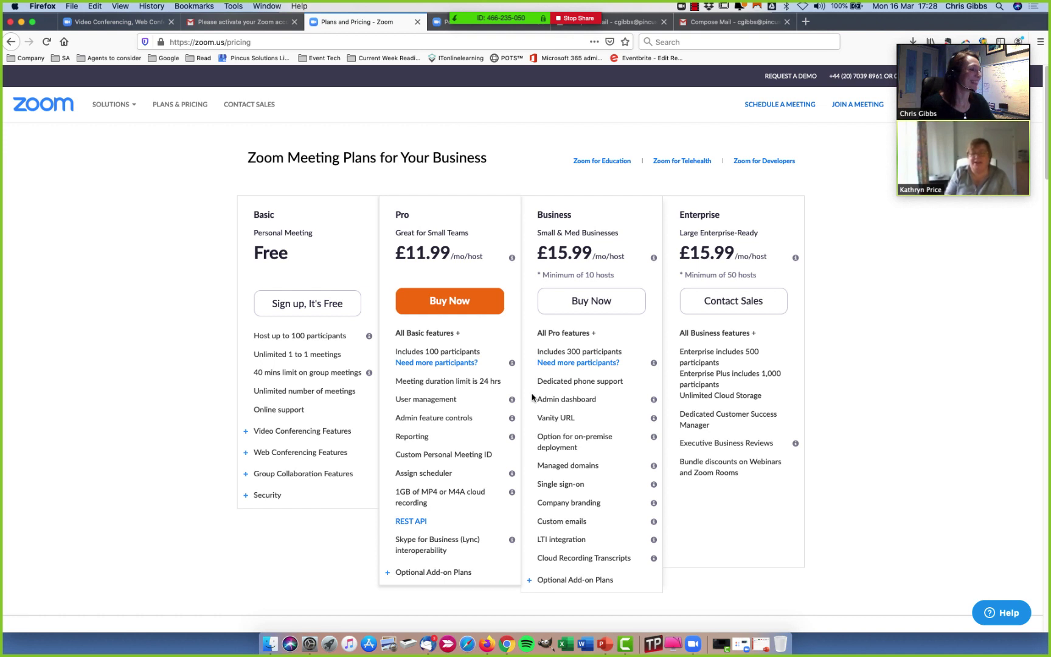